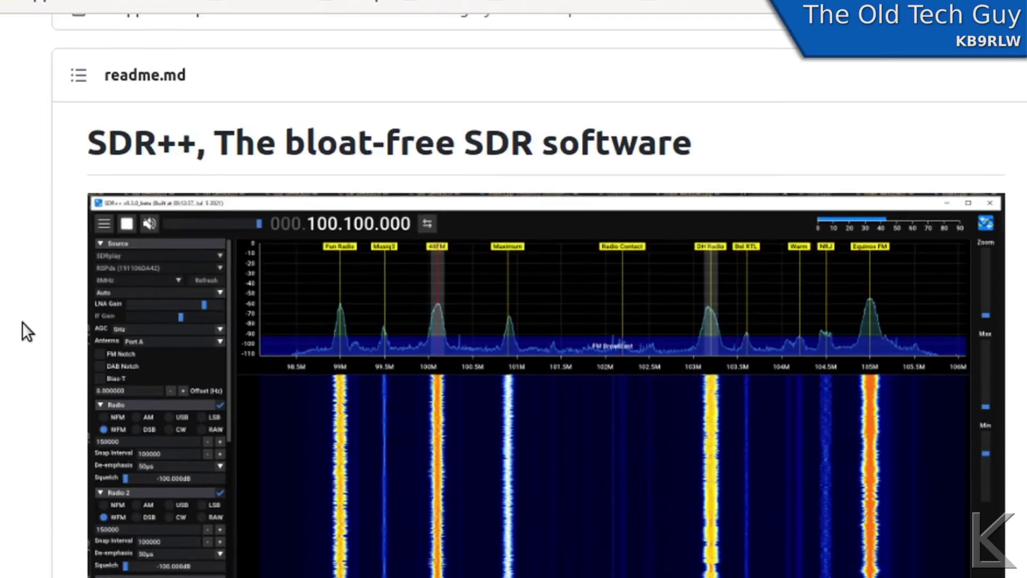
# Read through the audio-fix commands in Installation notes.txt: cloning rtaudio, creating the build folder, and running cmake with ALSA off
pyautogui.scroll(-2, 22, 322)
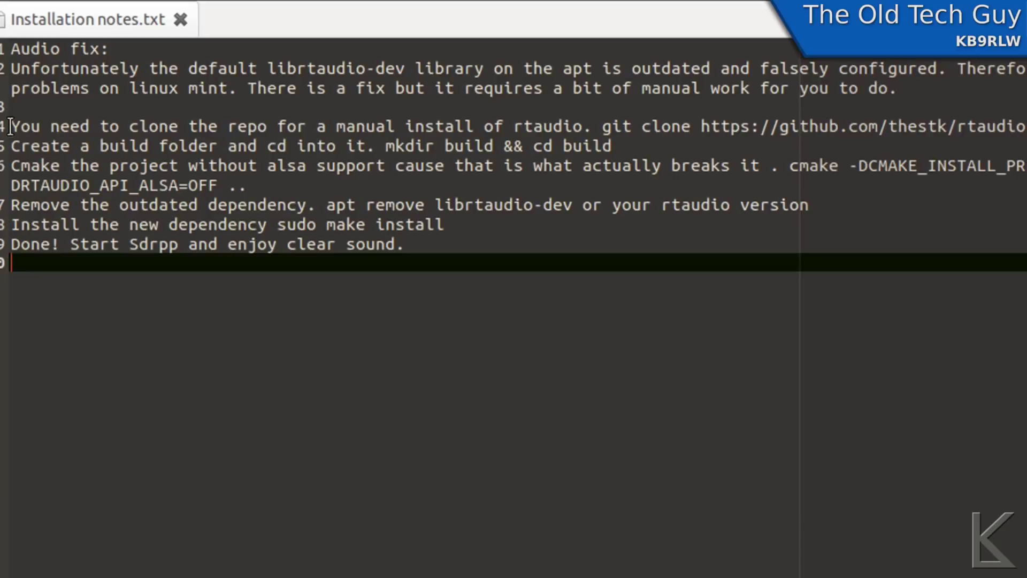
pyautogui.moveTo(17, 127)
pyautogui.mouseDown()
pyautogui.moveTo(136, 146)
pyautogui.moveTo(346, 125)
pyautogui.mouseUp()
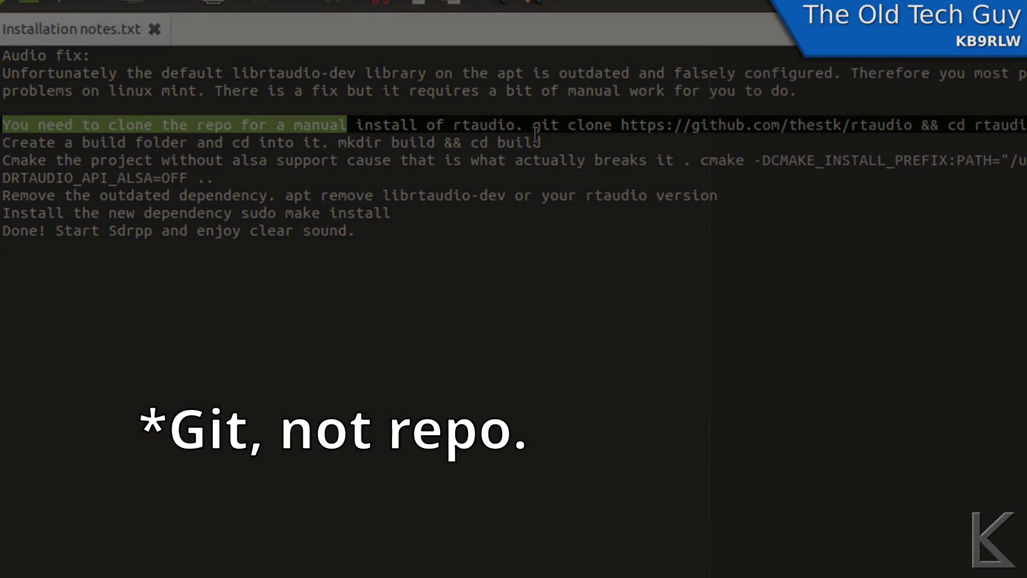
pyautogui.moveTo(532, 127)
pyautogui.mouseDown()
pyautogui.moveTo(867, 138)
pyautogui.moveTo(1024, 126)
pyautogui.mouseUp()
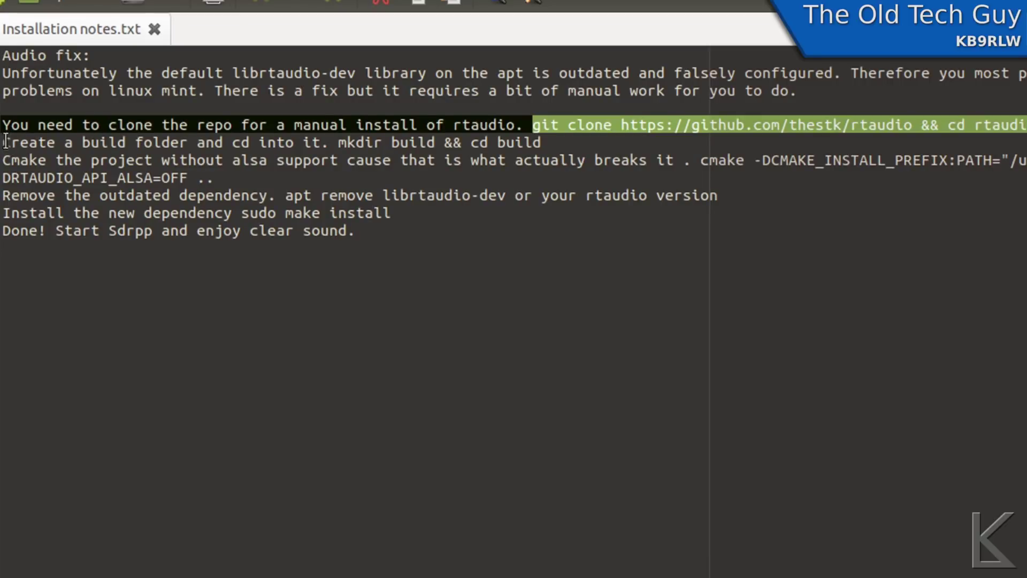
pyautogui.moveTo(2, 143); pyautogui.dragTo(541, 142)
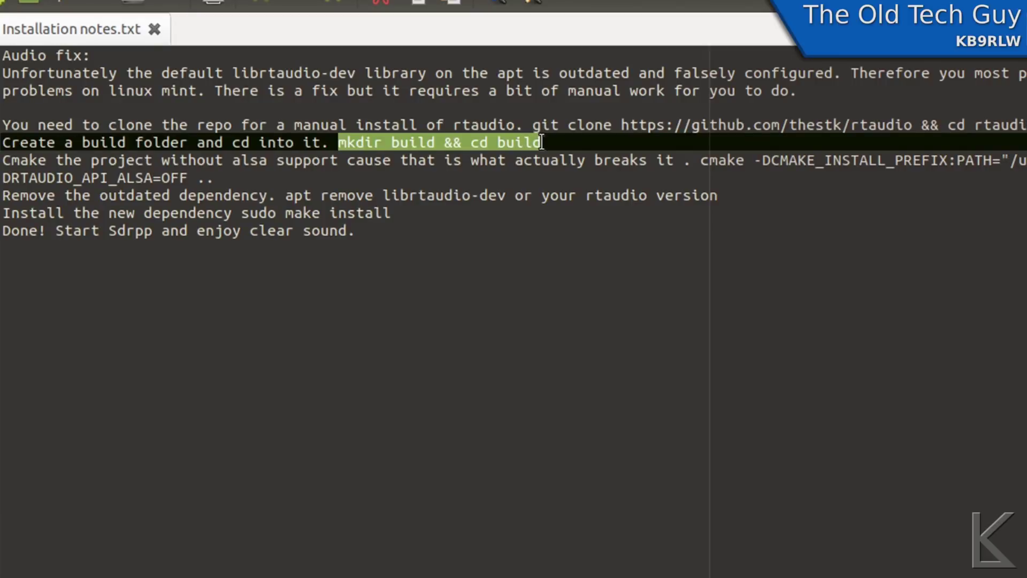
pyautogui.click(252, 270)
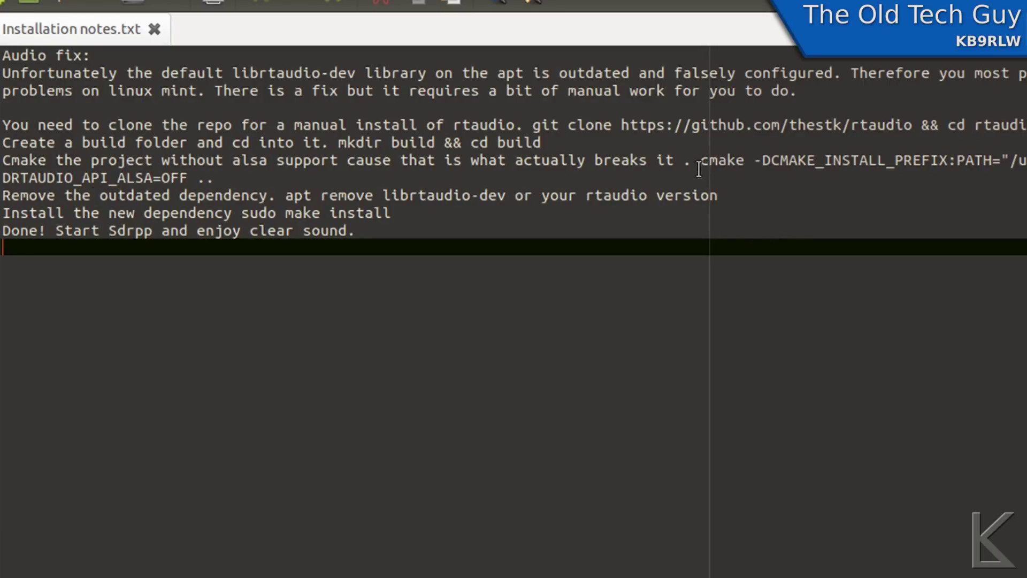
pyautogui.moveTo(701, 161); pyautogui.dragTo(219, 180)
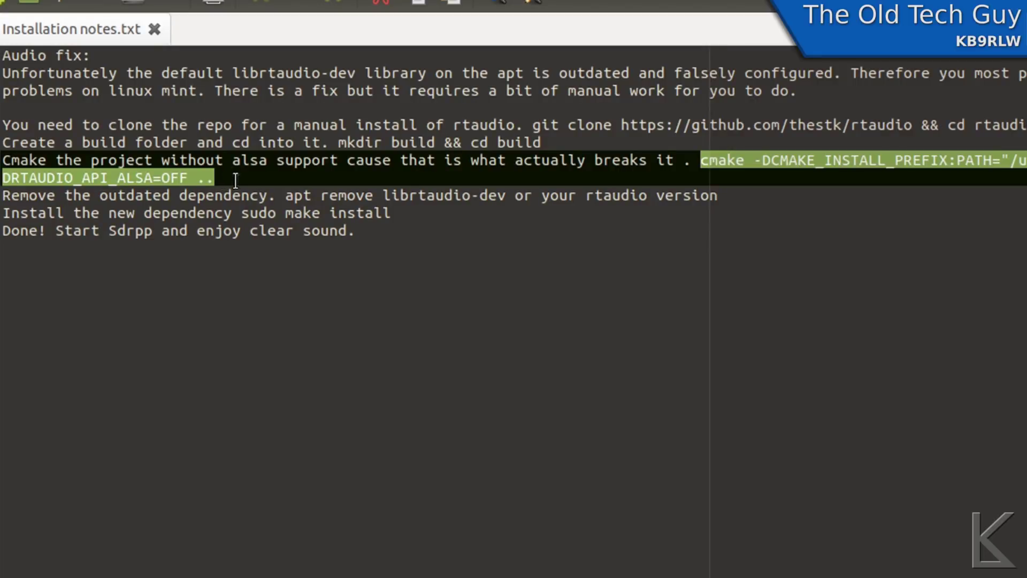
# Insert "sudo" before "apt remove librtaudio-dev" in the line about removing the outdated dependency
pyautogui.click(50, 201)
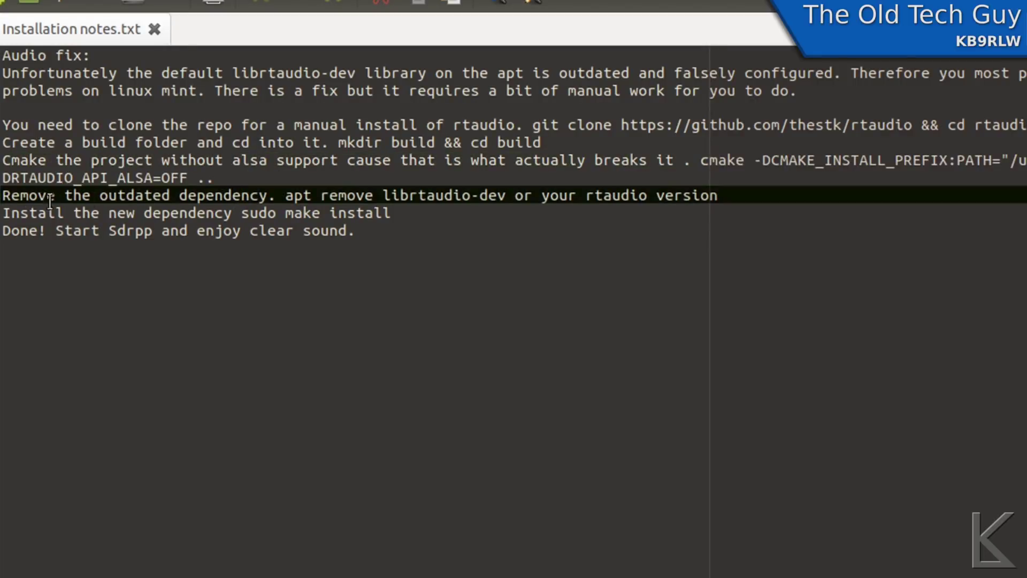
pyautogui.moveTo(3, 195); pyautogui.dragTo(394, 198)
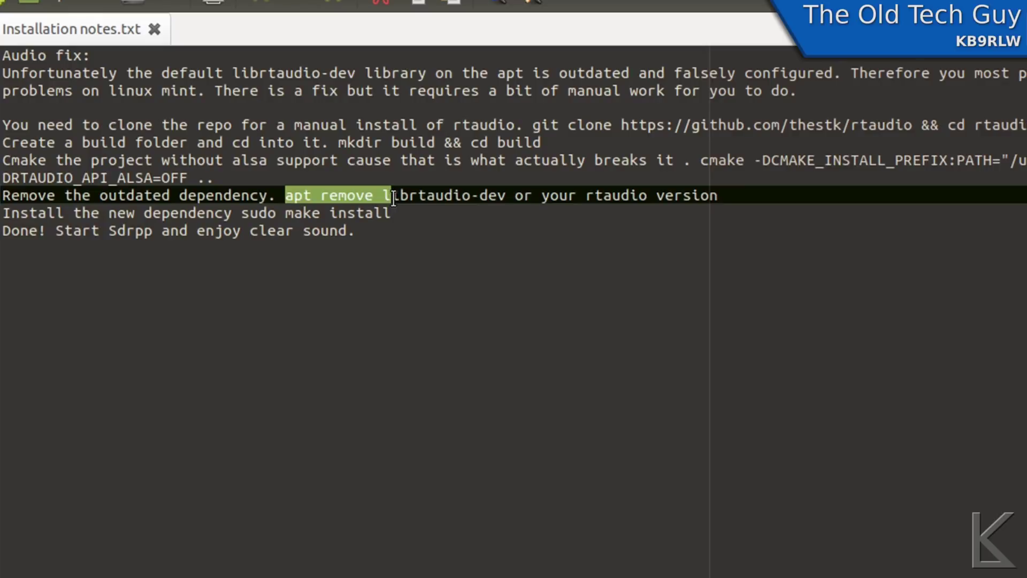
pyautogui.press('Left')
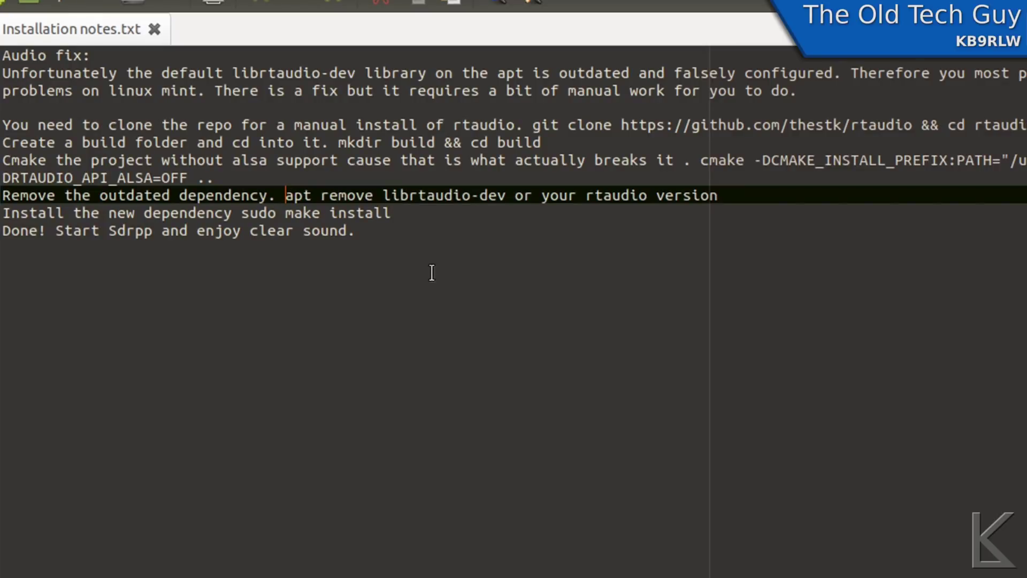
pyautogui.write('sudo')
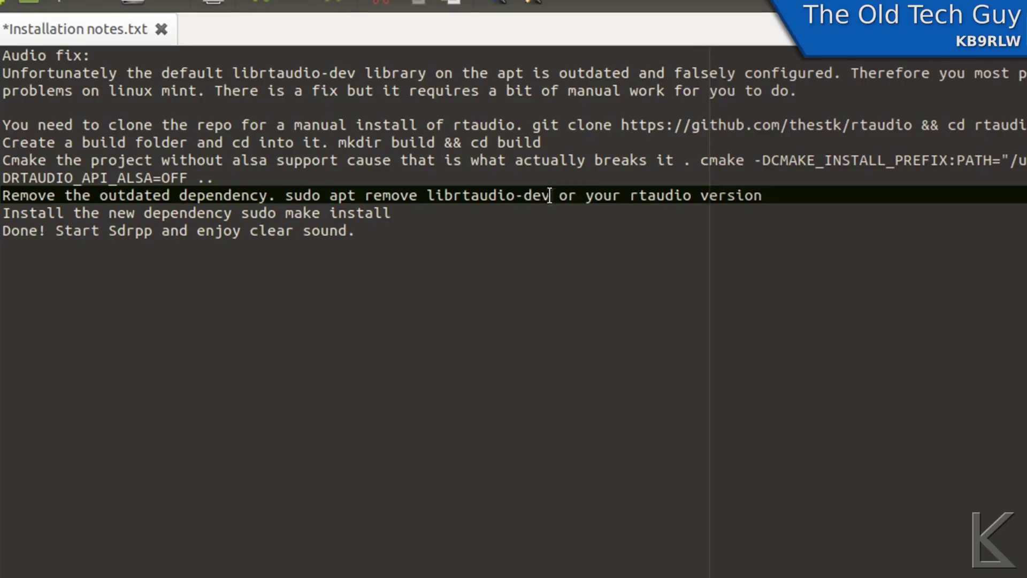
# Highlight the "sudo apt remove librtaudio-dev" and "sudo make install" commands in the notes to review them
pyautogui.moveTo(552, 193); pyautogui.dragTo(287, 201)
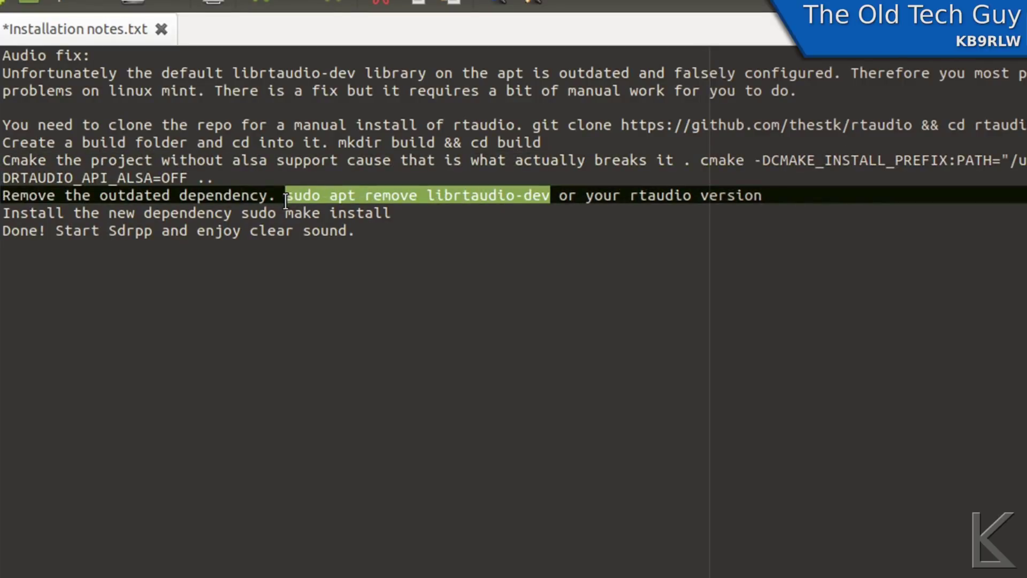
pyautogui.click(134, 308)
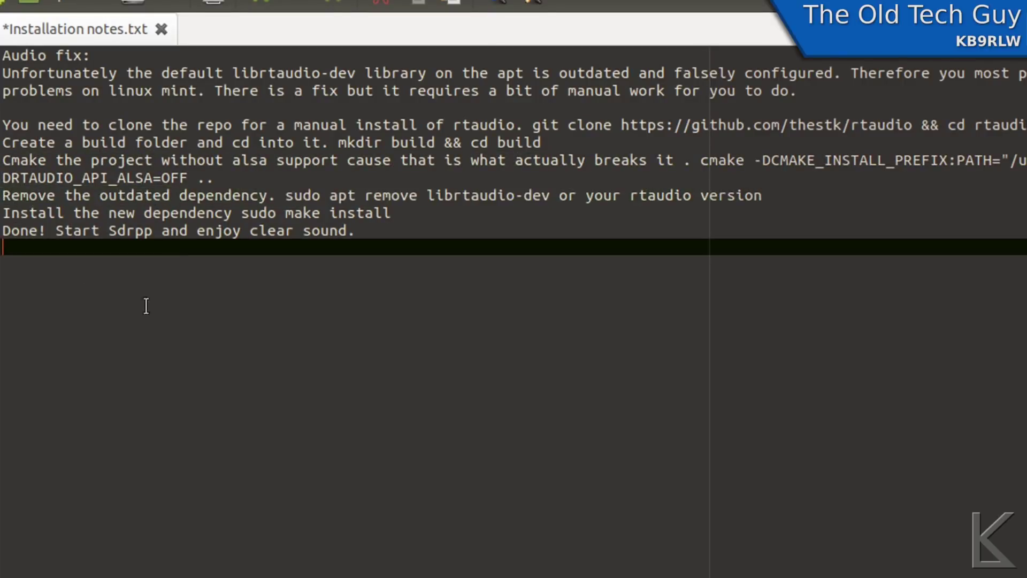
pyautogui.moveTo(241, 213); pyautogui.dragTo(391, 213)
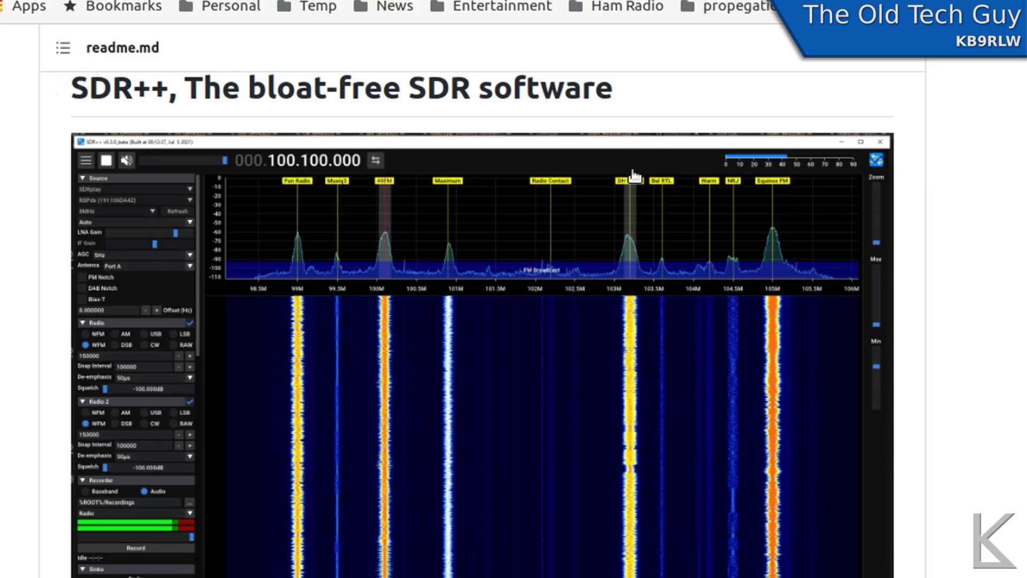
# Look over the SDR++ readme page and its program screenshot in the browser
pyautogui.scroll(-5, 633, 175)
pyautogui.scroll(7, 633, 175)
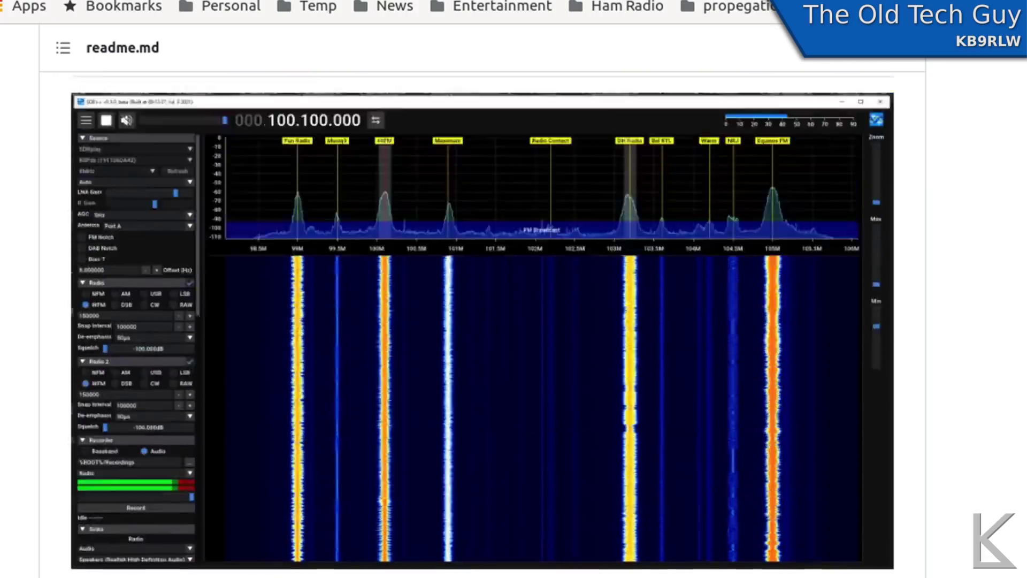
pyautogui.scroll(10, 483, 301)
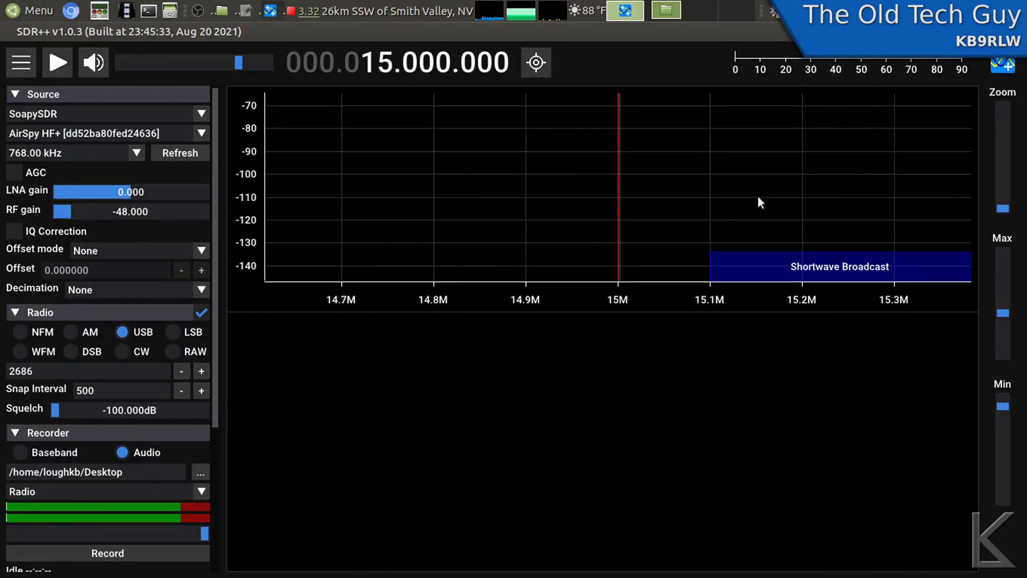
# Collapse the Radio and Recorder sections in SDR++, and hide and restore the side menu
pyautogui.click(15, 311)
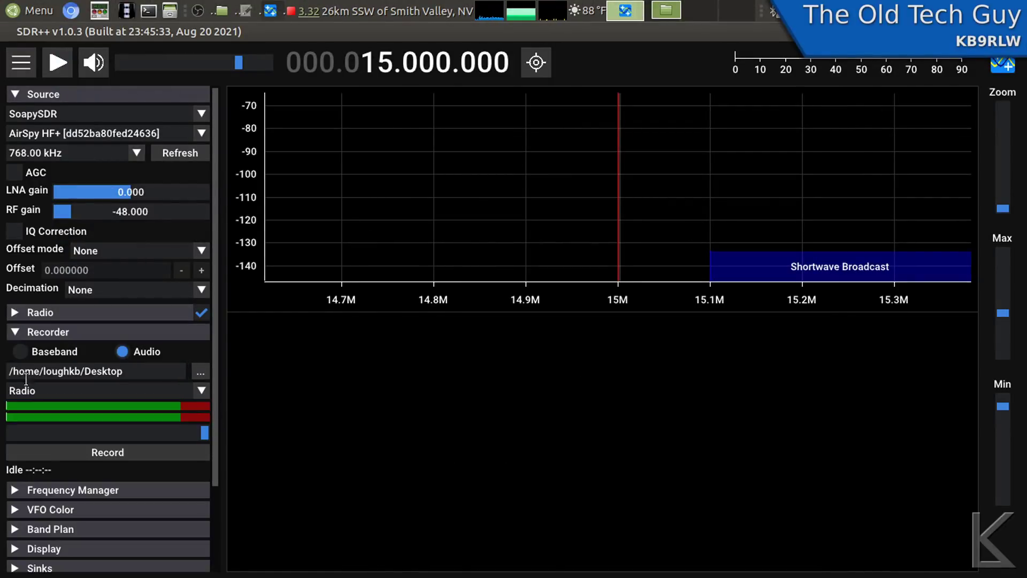
pyautogui.click(16, 332)
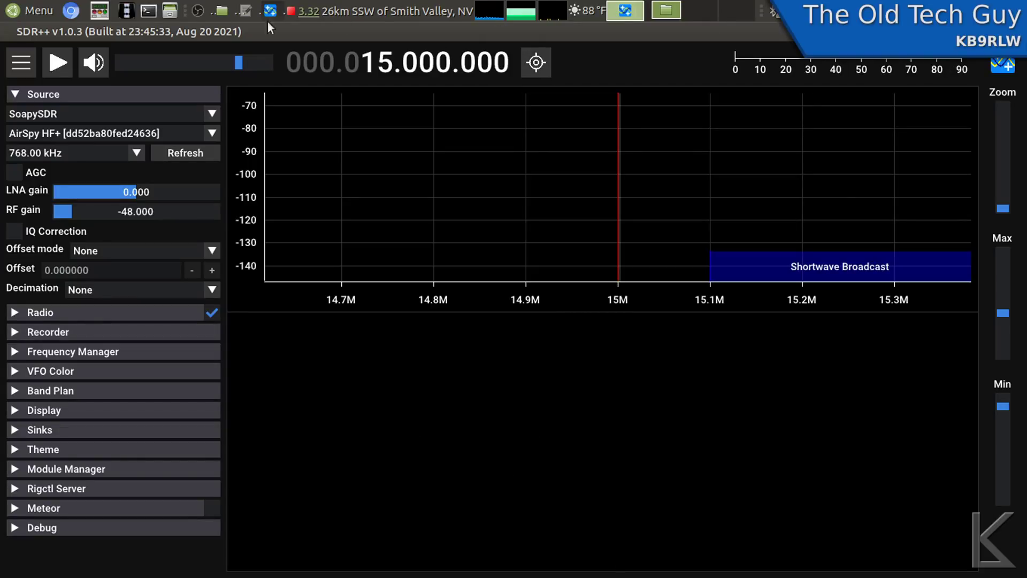
pyautogui.click(18, 65)
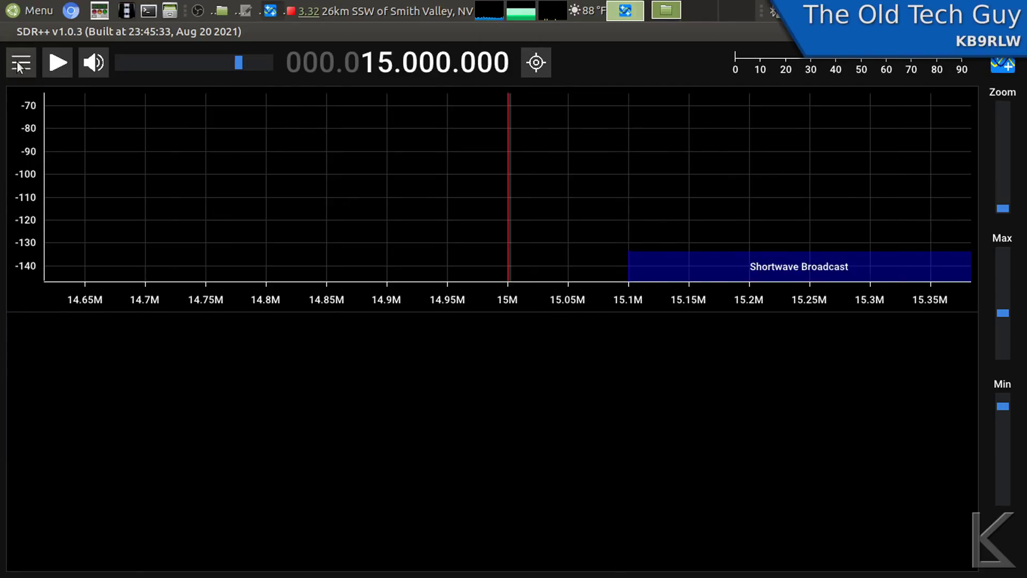
pyautogui.click(17, 64)
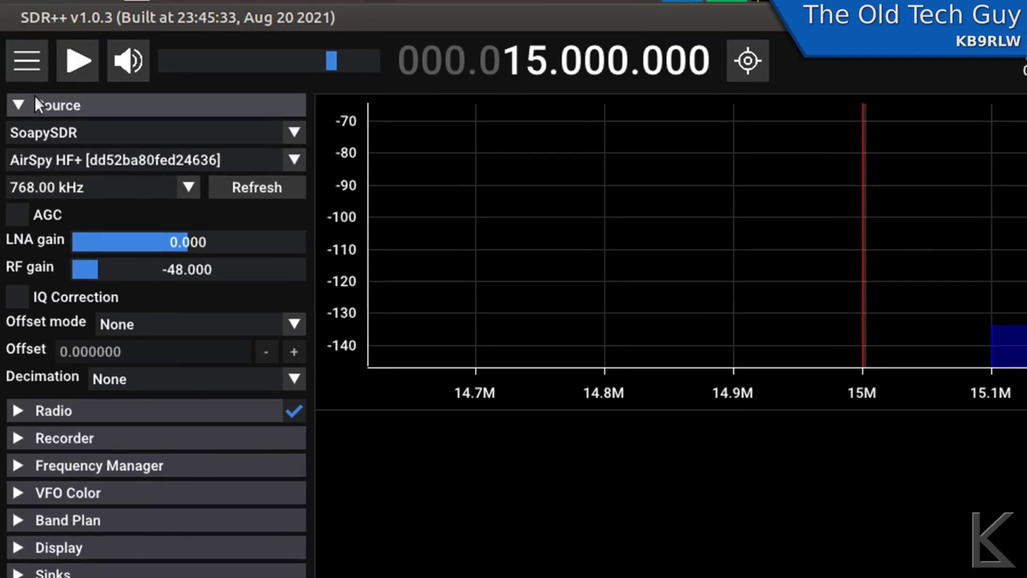
# Collapse the Source section, and view the Frequency Manager bookmarks before collapsing that section again
pyautogui.click(16, 106)
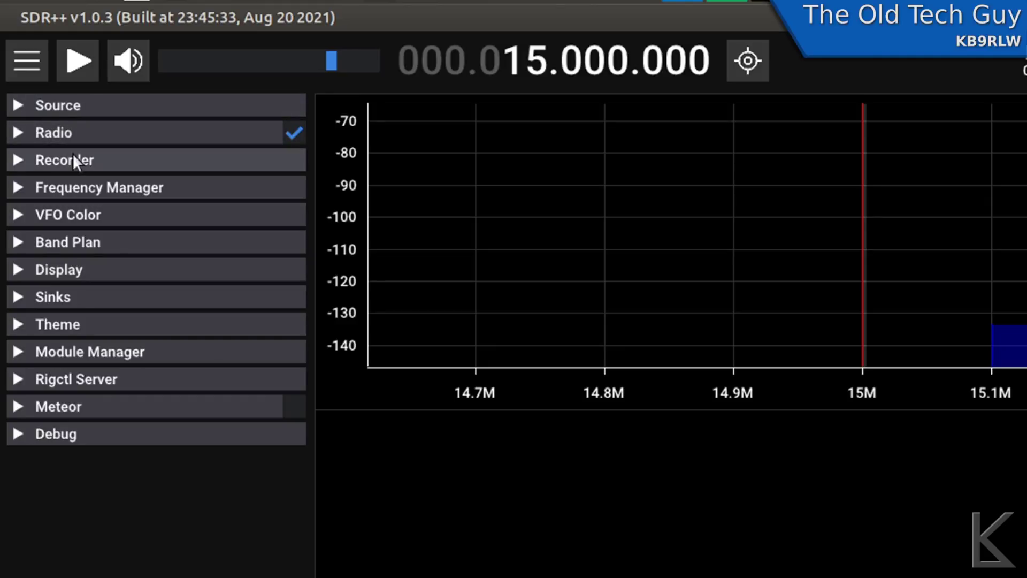
pyautogui.click(21, 188)
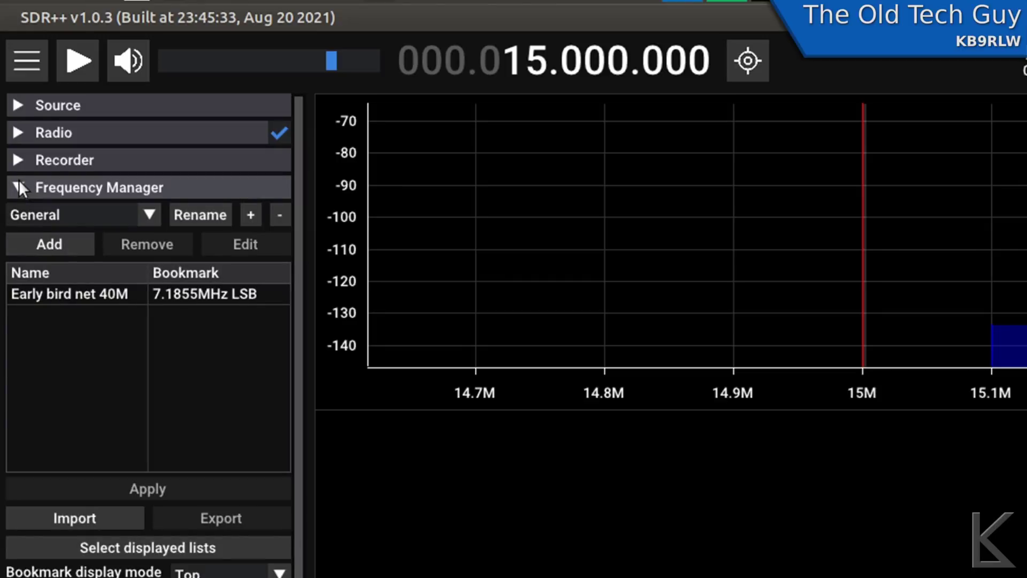
pyautogui.click(18, 182)
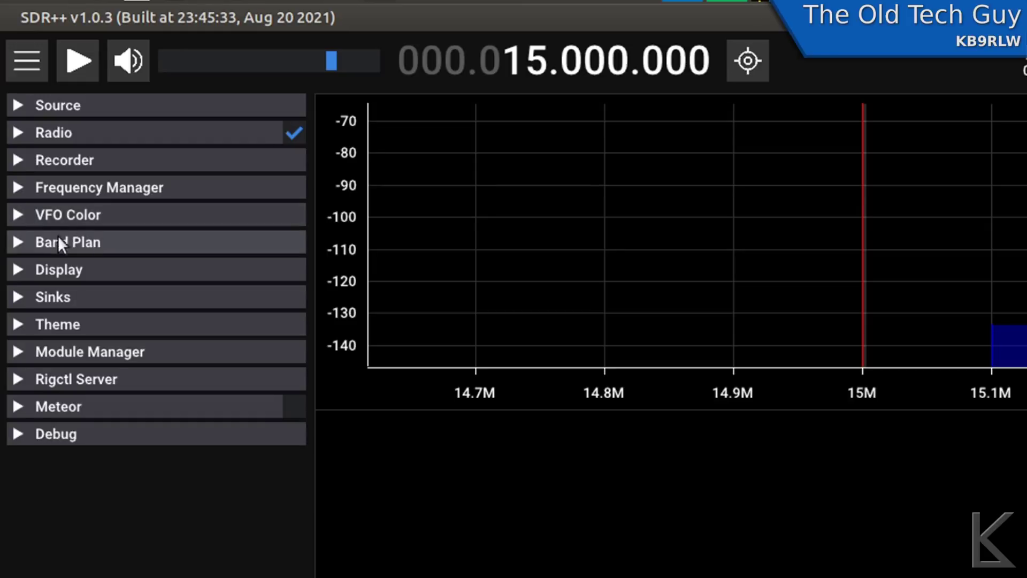
# Check the Band Plan settings, and preview the band markings by tuning to 14.000.000 and returning to 15.000.000
pyautogui.click(15, 239)
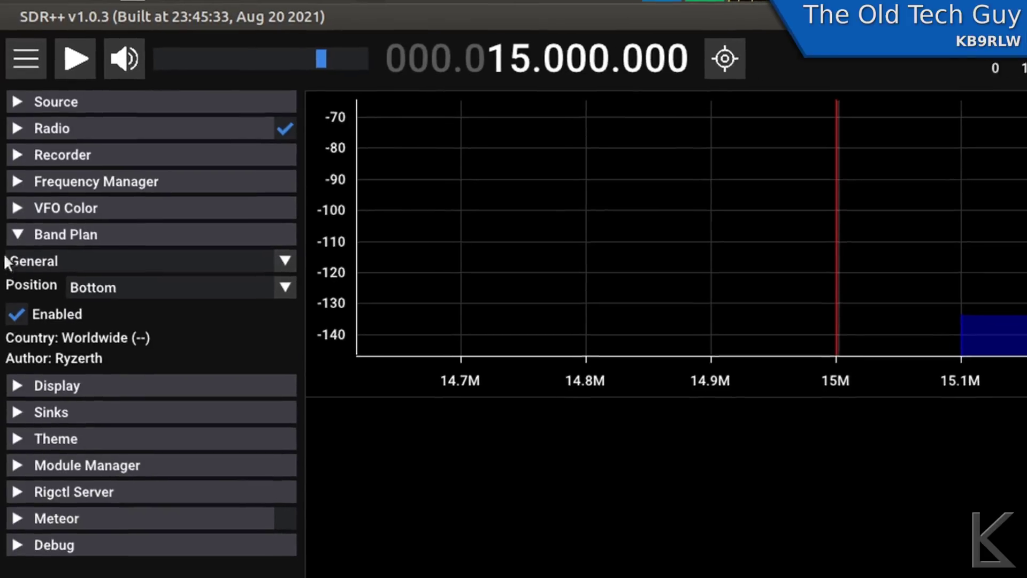
pyautogui.click(12, 233)
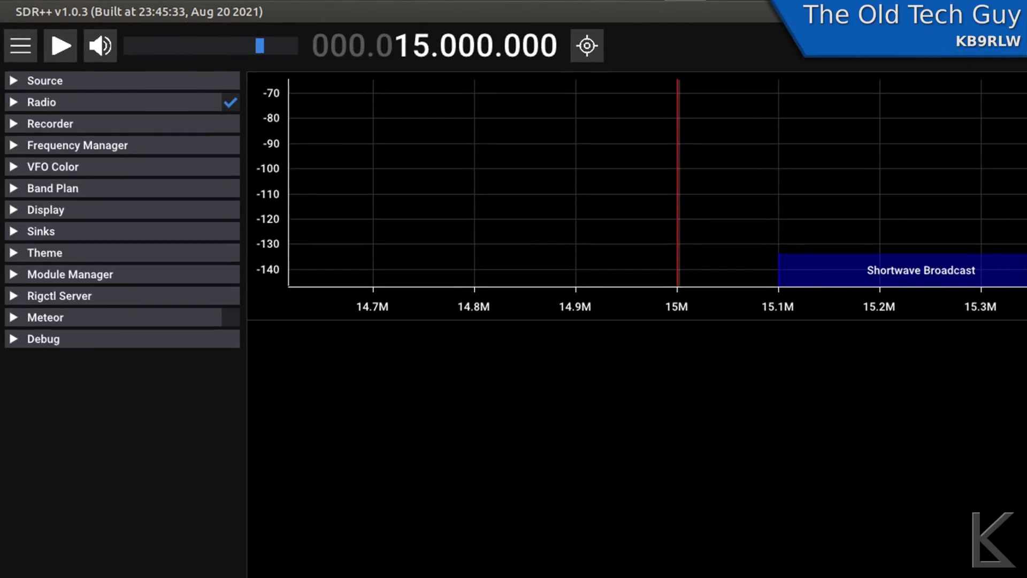
pyautogui.click(423, 57)
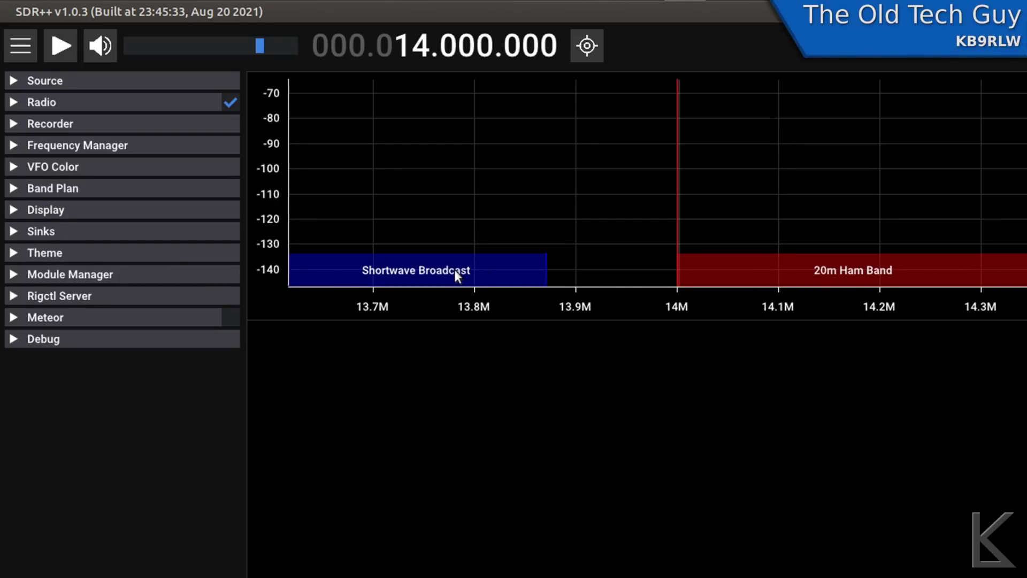
pyautogui.scroll(1, 417, 53)
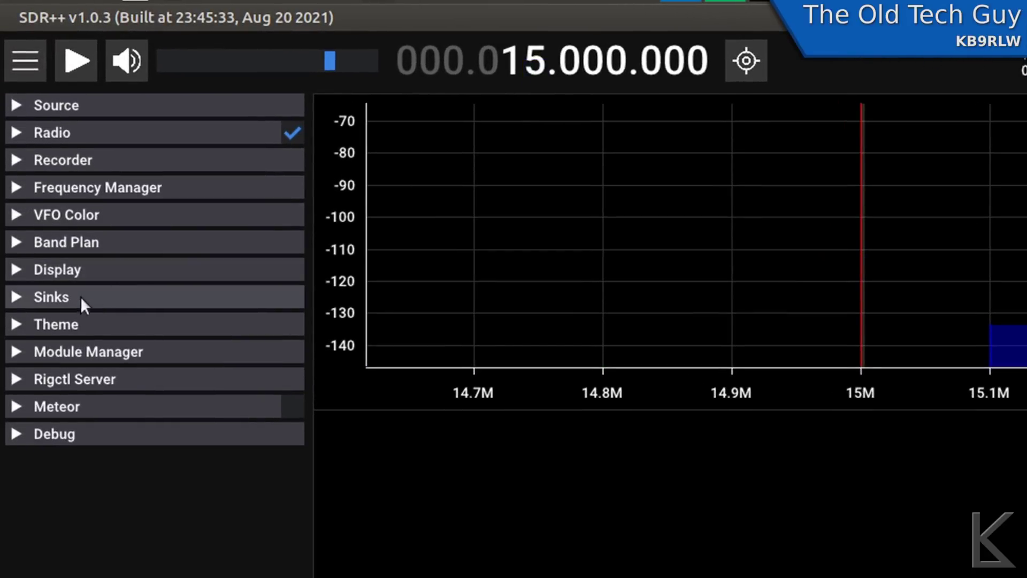
# Review the Display settings, and check the Radio's output type and audio device choices under Sinks, leaving both sections collapsed
pyautogui.click(16, 271)
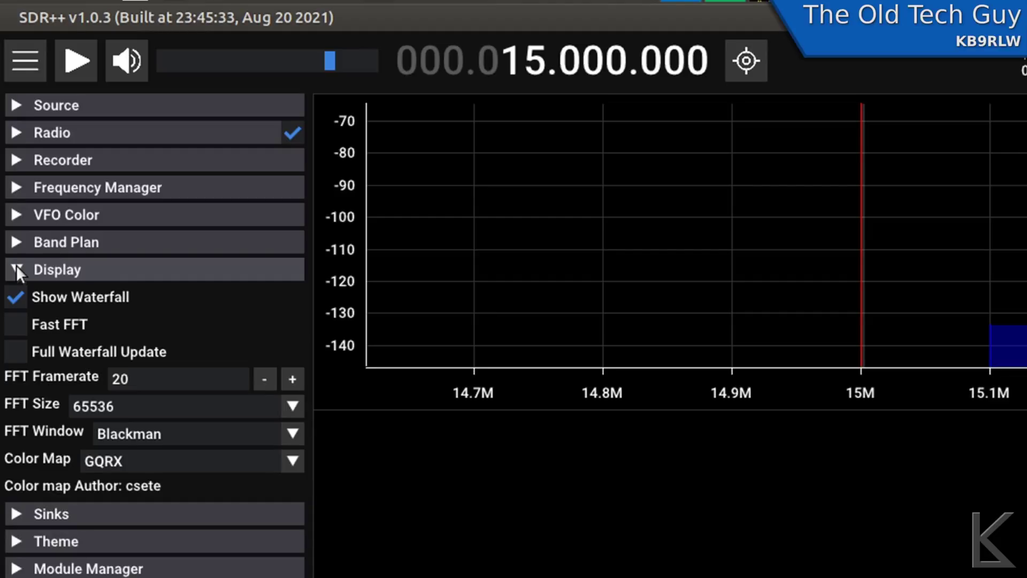
pyautogui.click(16, 267)
pyautogui.click(18, 297)
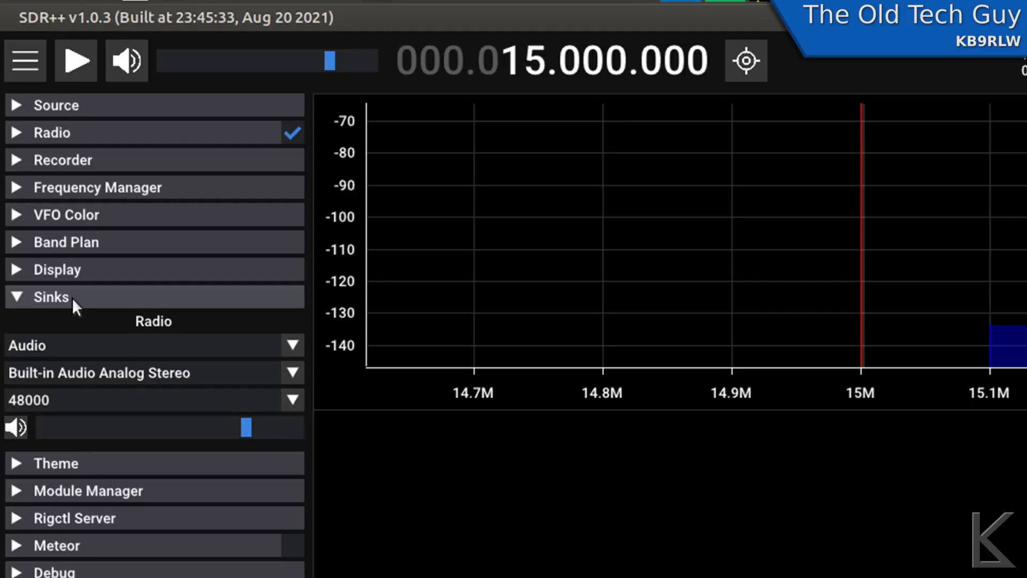
pyautogui.click(284, 349)
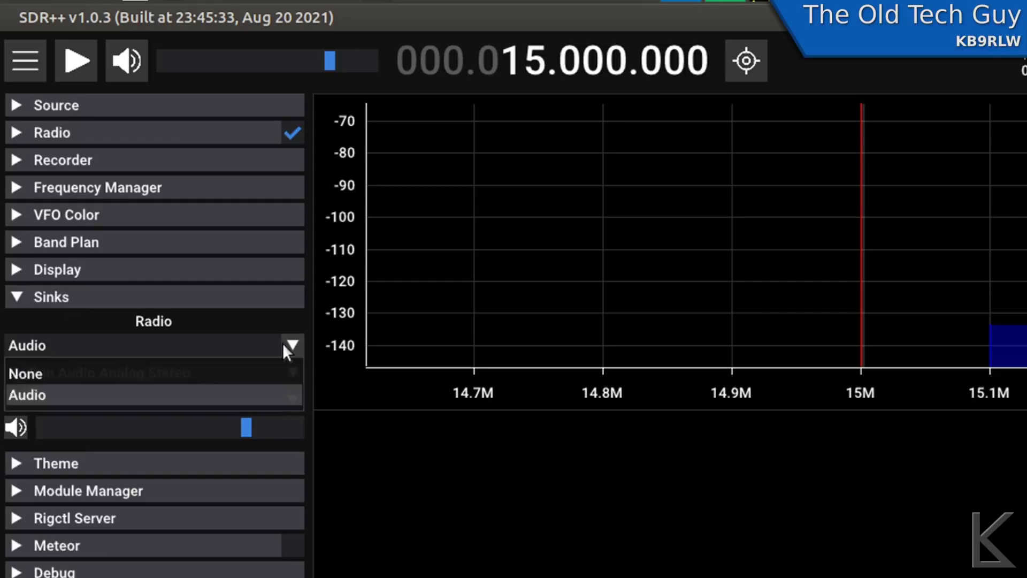
pyautogui.click(284, 347)
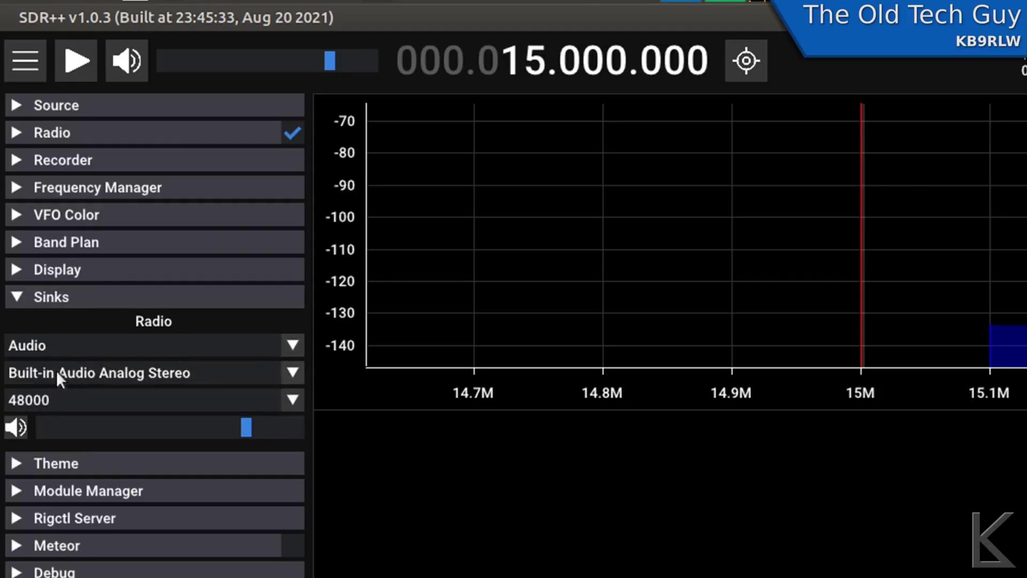
pyautogui.click(284, 374)
pyautogui.click(123, 409)
pyautogui.click(20, 298)
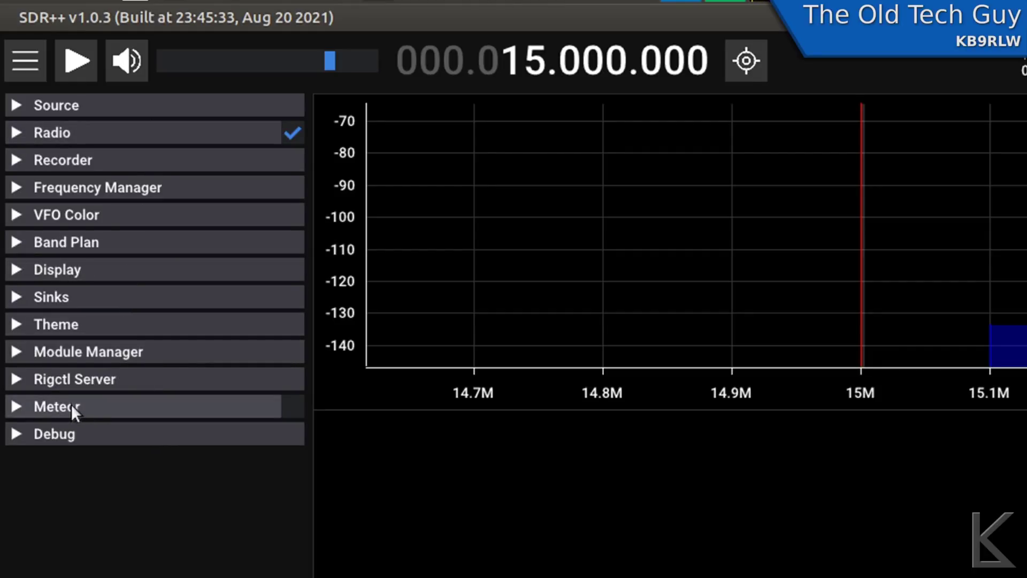
# View the Meteor section and collapse it, and expand Module Manager to examine its list of modules
pyautogui.click(18, 408)
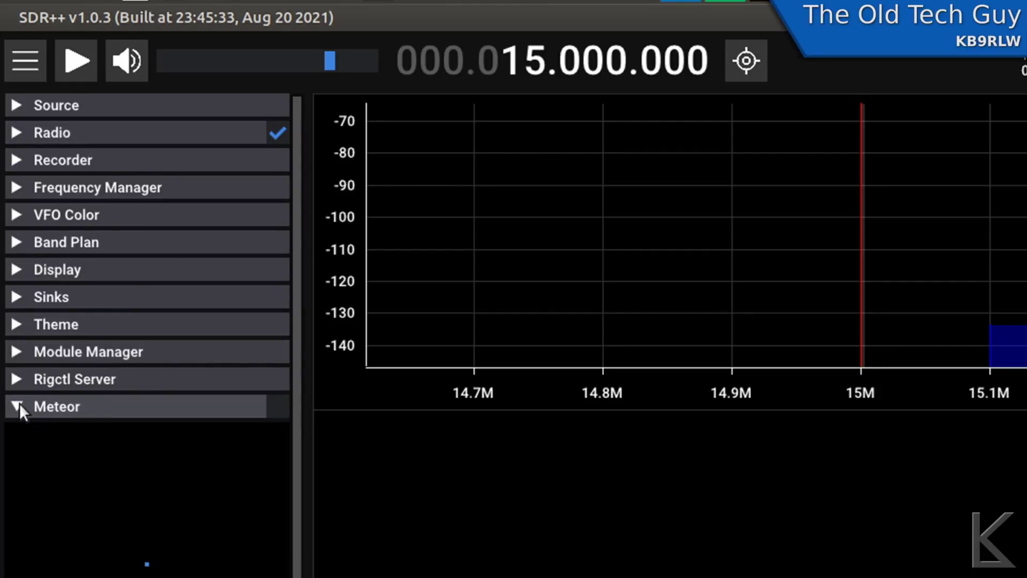
pyautogui.scroll(-1, 147, 446)
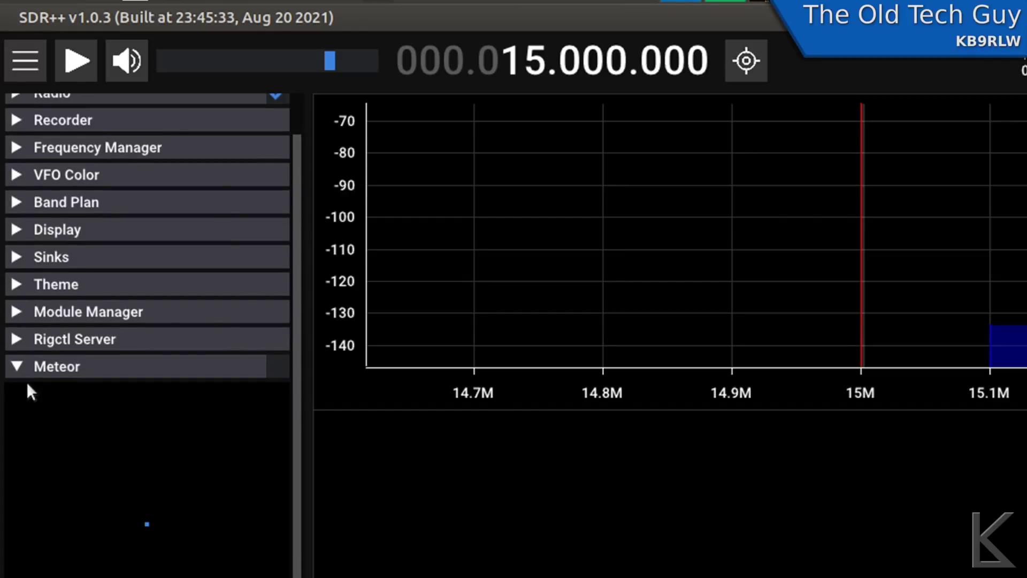
pyautogui.click(18, 366)
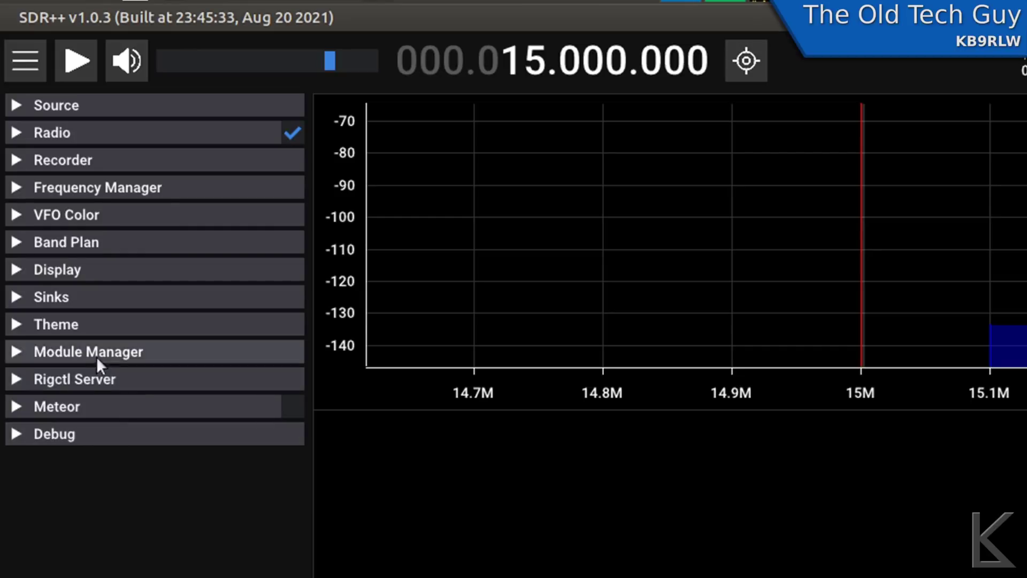
pyautogui.click(15, 354)
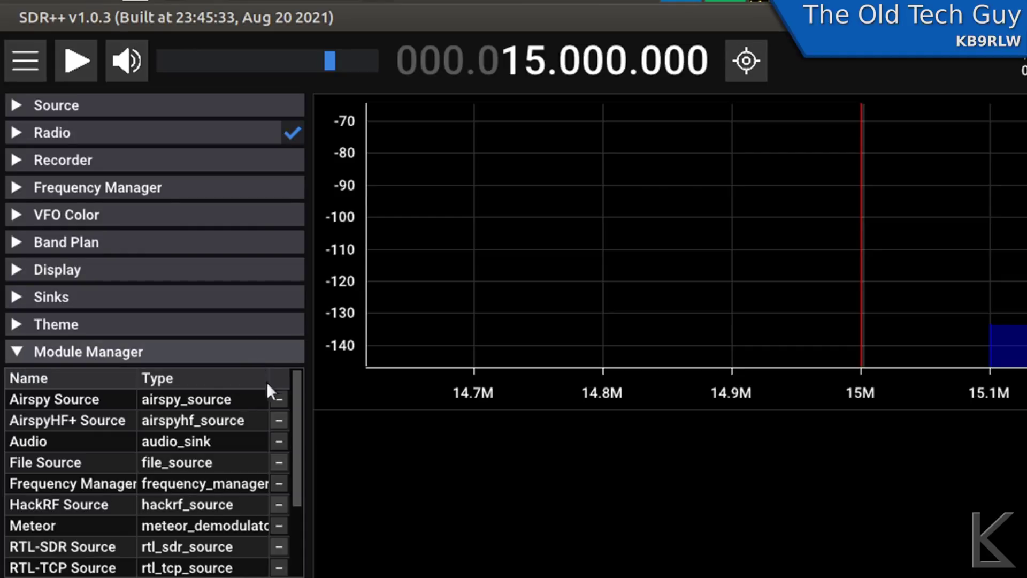
# Review the full list of modules from Airspy Source through SpyServer Source, and collapse the Module Manager section
pyautogui.moveTo(297, 393); pyautogui.dragTo(294, 478)
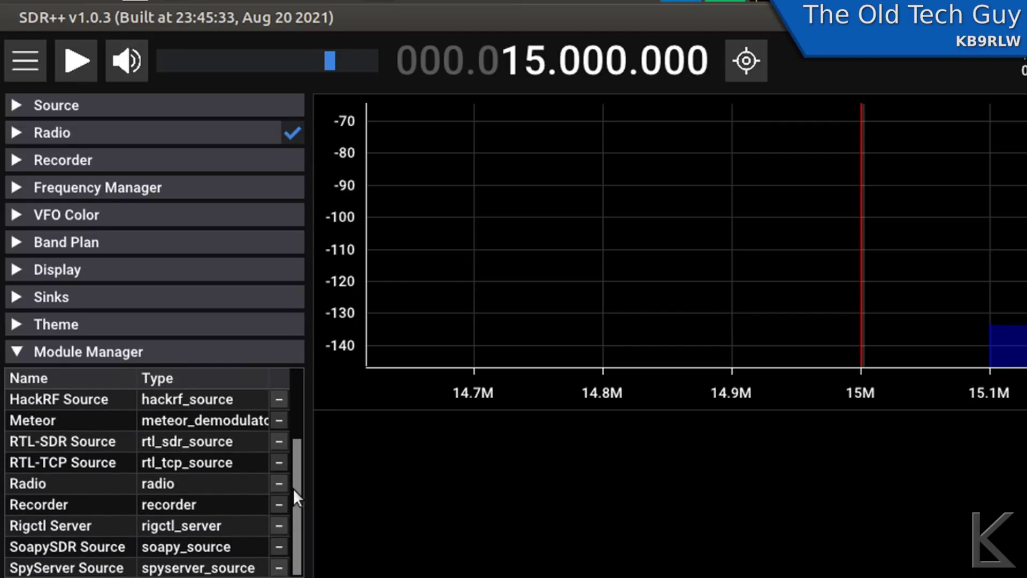
pyautogui.moveTo(290, 476); pyautogui.dragTo(294, 380)
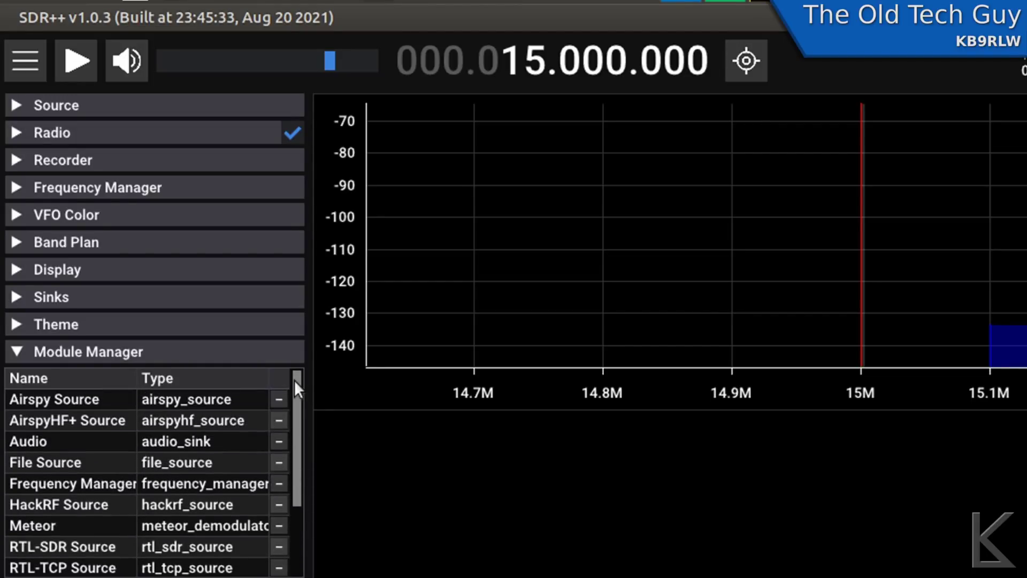
pyautogui.click(11, 348)
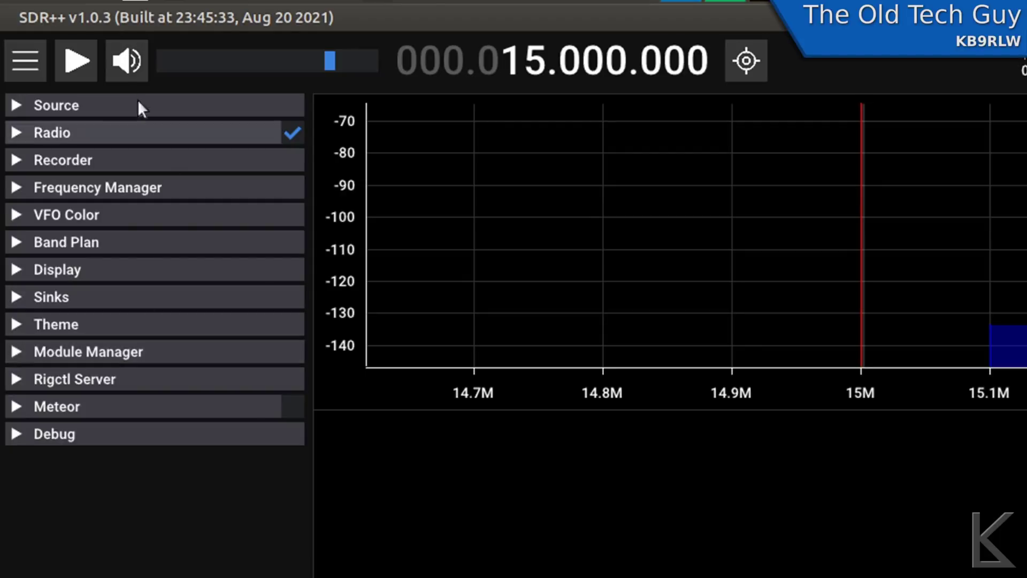
# Start receiving with Airspy HF+ as the source, and raise the spectrum's Min level to about -122
pyautogui.click(14, 105)
pyautogui.click(296, 133)
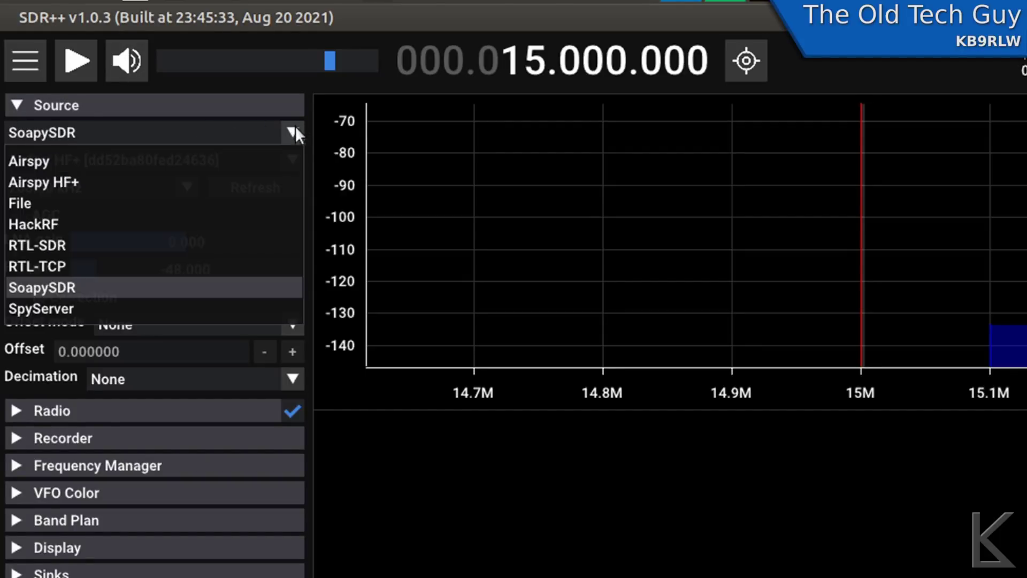
pyautogui.click(74, 182)
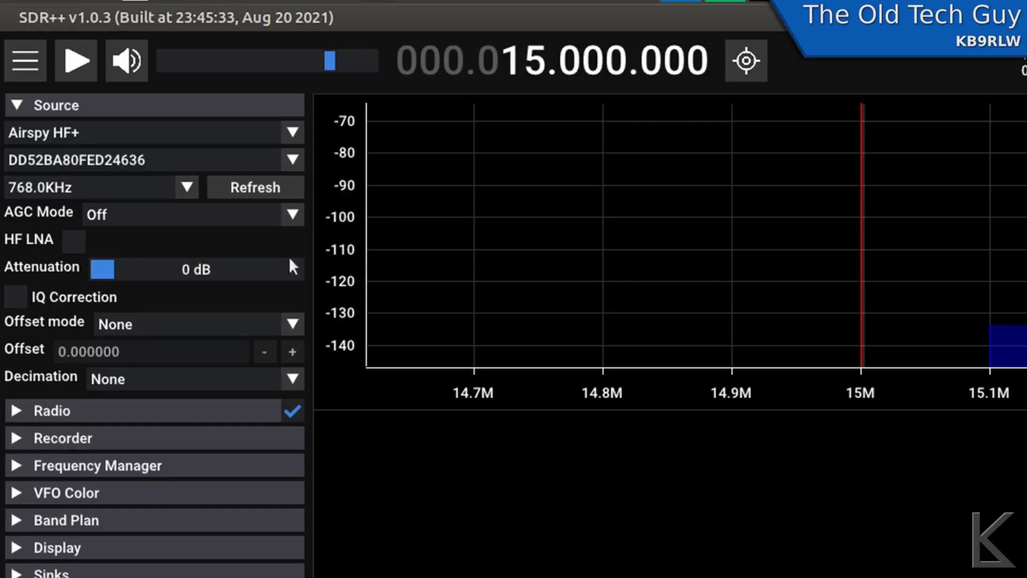
pyautogui.click(70, 63)
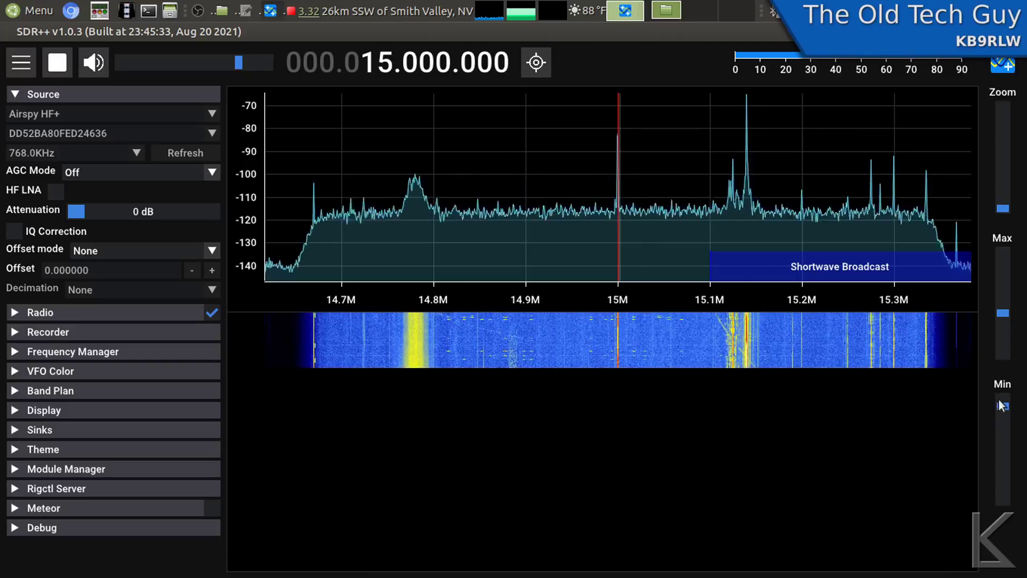
pyautogui.moveTo(1003, 406); pyautogui.dragTo(1005, 423)
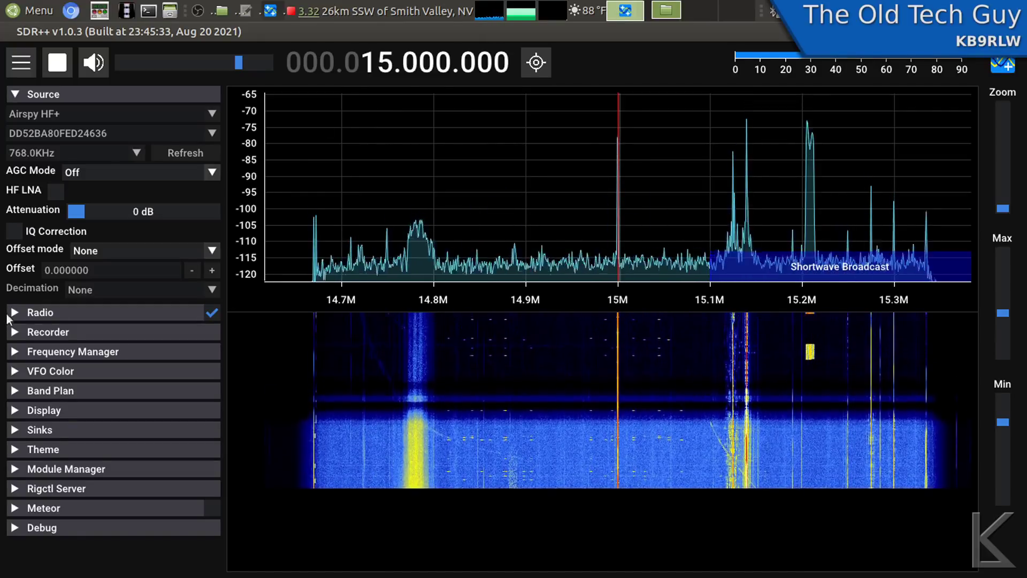
# Set the Radio demodulation mode to AM and lower the audio volume to about one tenth
pyautogui.click(161, 312)
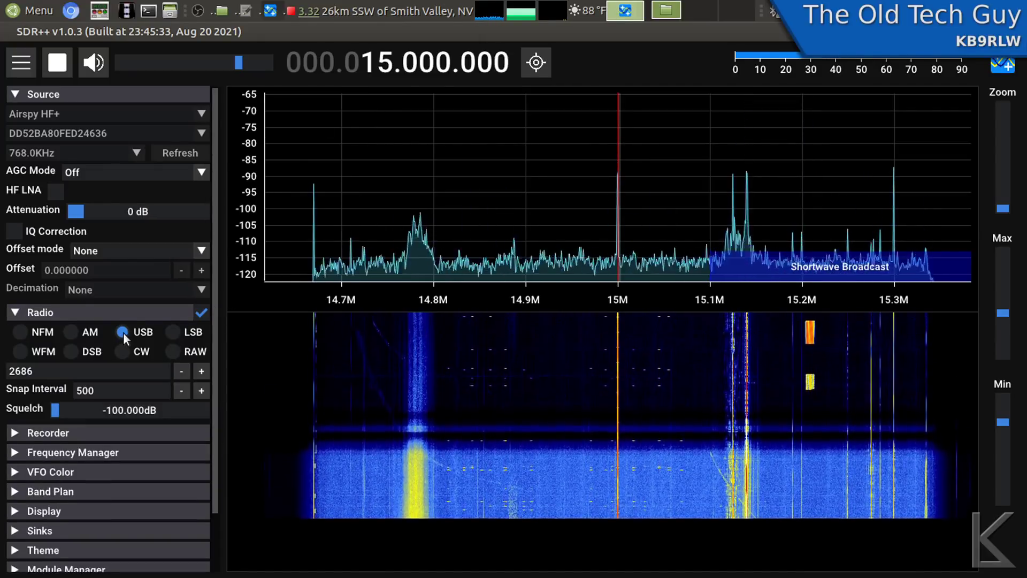
pyautogui.click(72, 332)
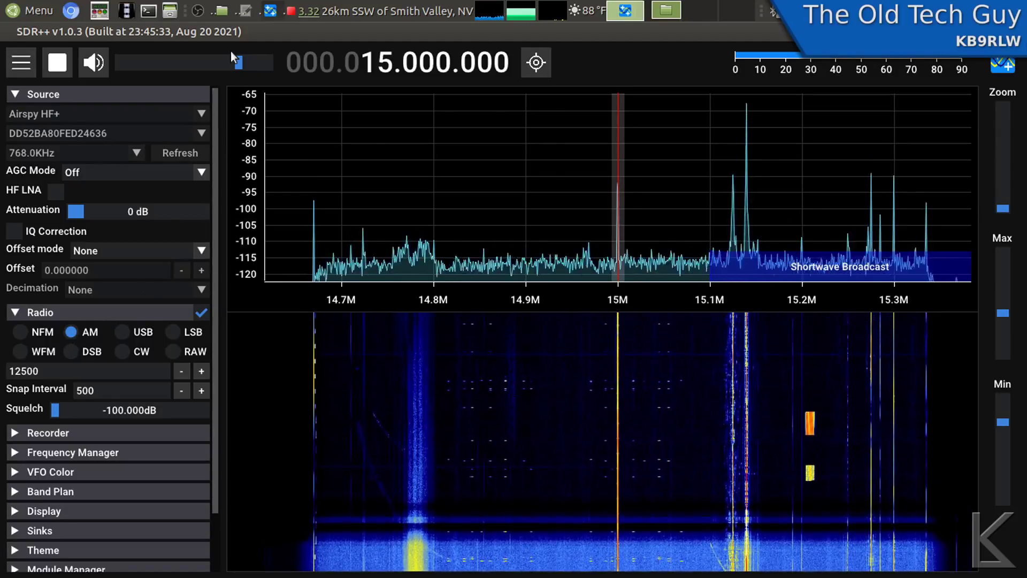
pyautogui.moveTo(239, 63); pyautogui.dragTo(230, 64)
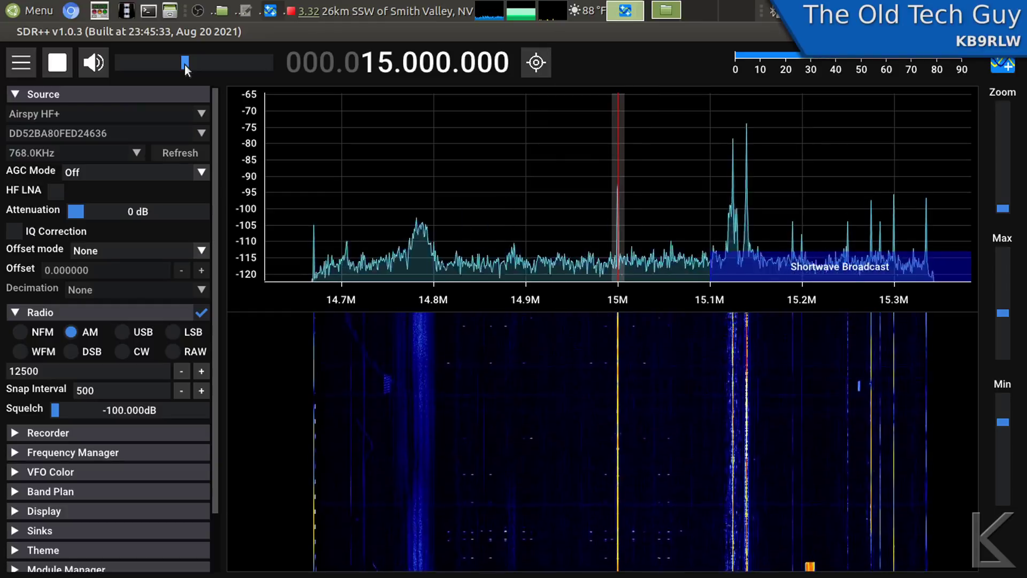
pyautogui.moveTo(185, 65); pyautogui.dragTo(132, 65)
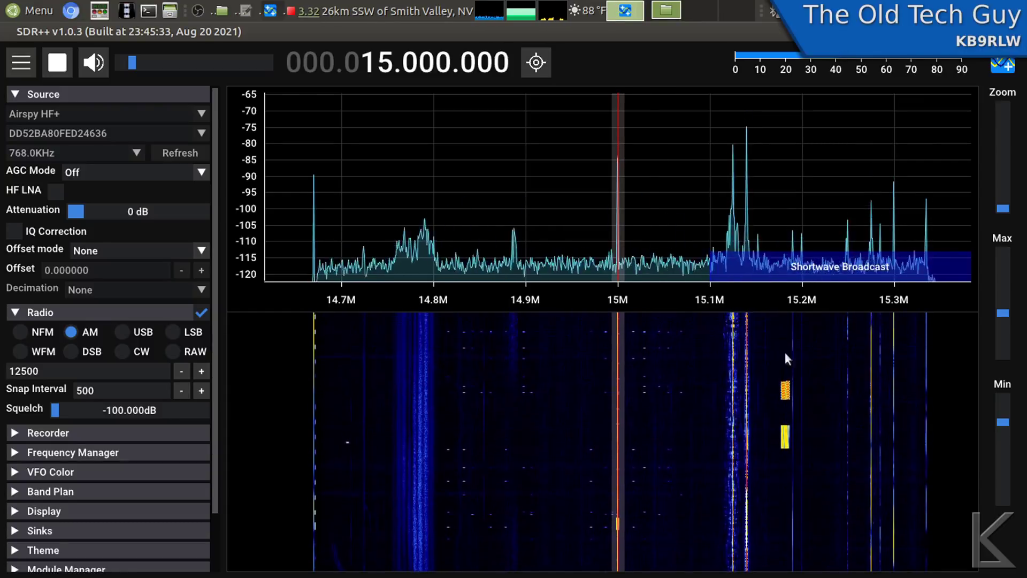
# Demonstrate centred tuning by picking waterfall signals at 15.125.500, 15.376.500 and 15.124.500, returning to about 15.000.500
pyautogui.click(732, 336)
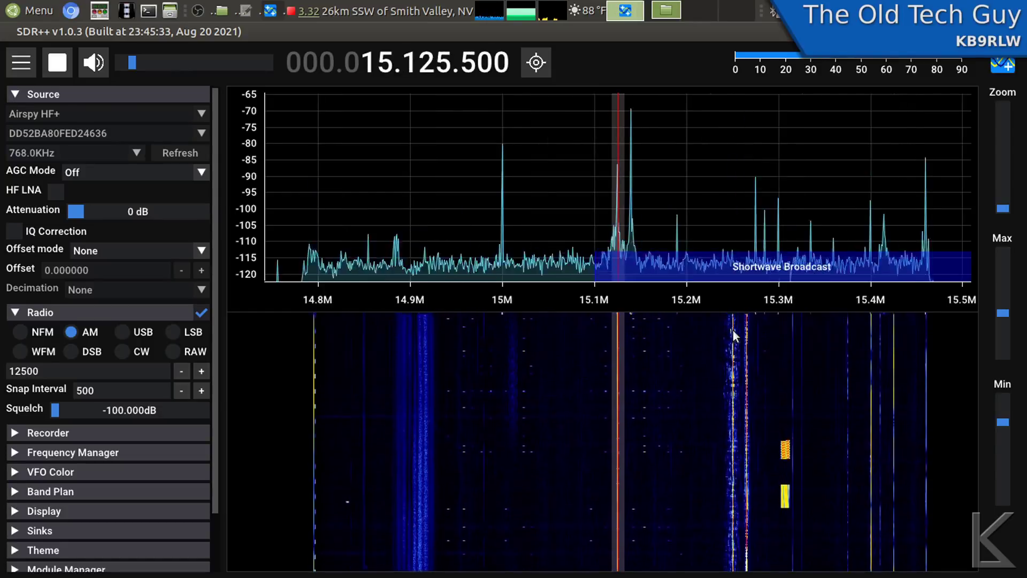
pyautogui.click(732, 335)
pyautogui.click(732, 336)
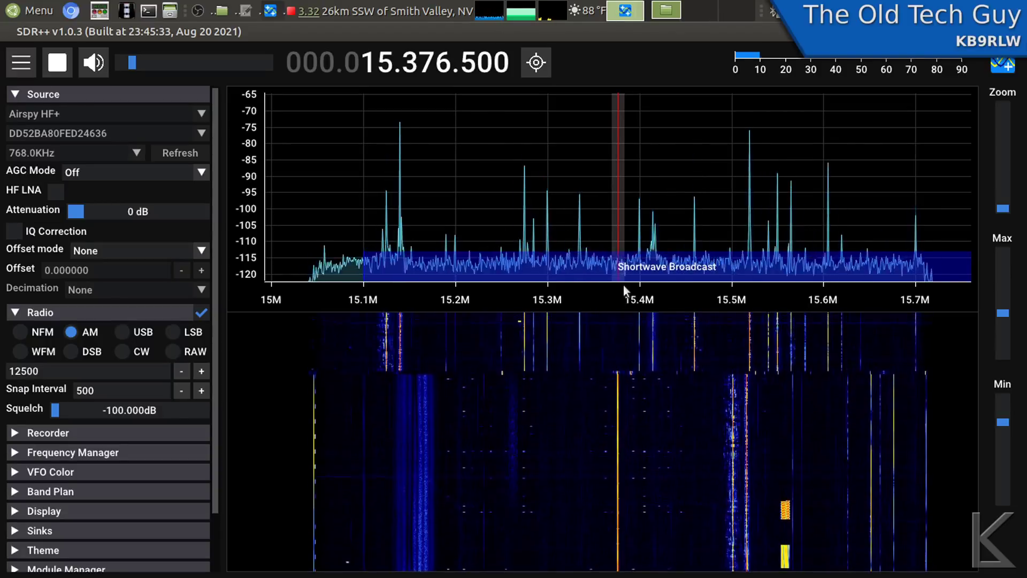
pyautogui.click(385, 326)
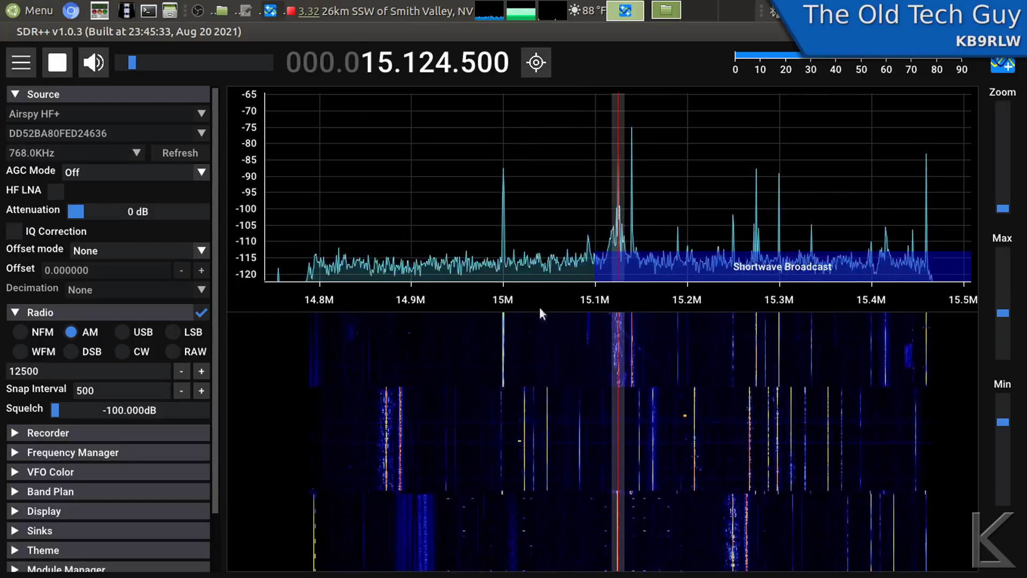
pyautogui.click(503, 320)
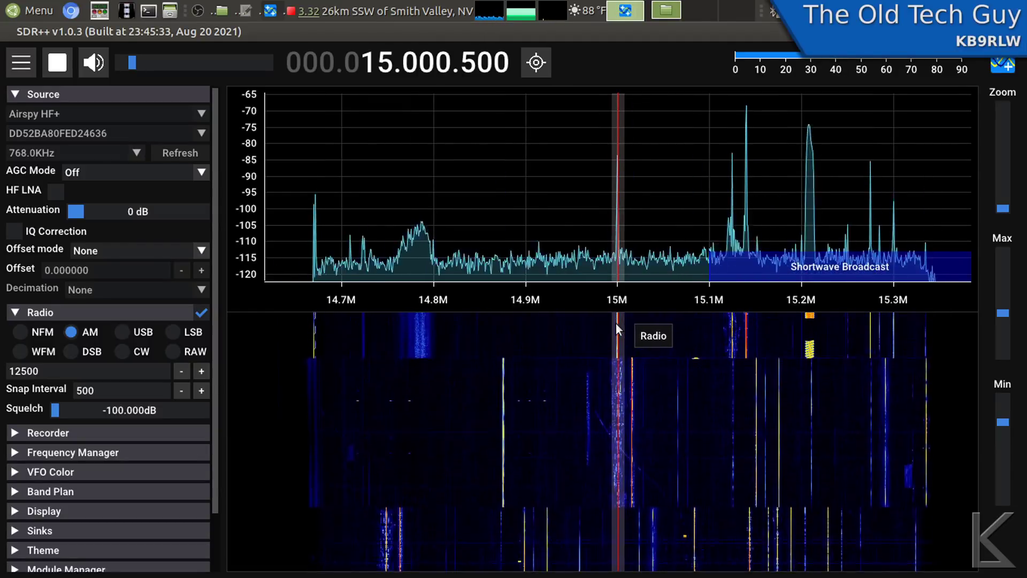
# Retune from the waterfall to 15.251.500 and 14.747.500, and slide the radio marker across the spectrum and back
pyautogui.doubleClick(732, 325)
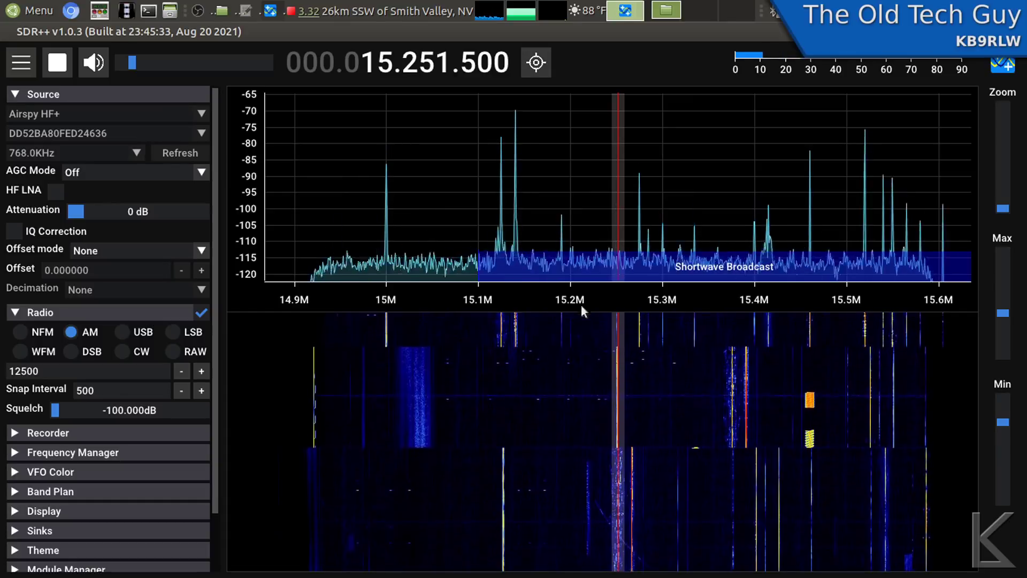
pyautogui.doubleClick(388, 323)
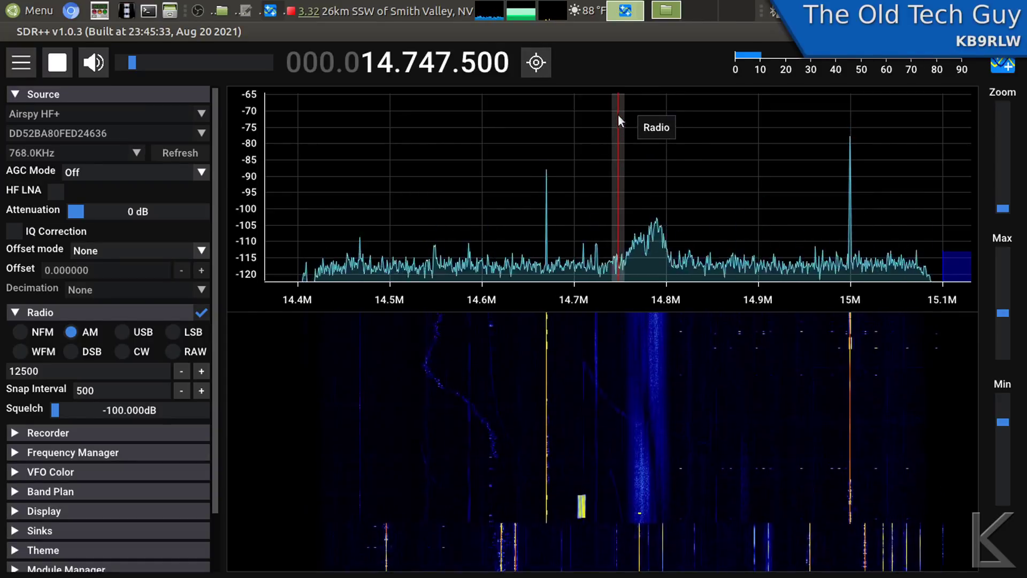
pyautogui.moveTo(616, 112); pyautogui.dragTo(706, 129)
pyautogui.moveTo(705, 129); pyautogui.dragTo(615, 140)
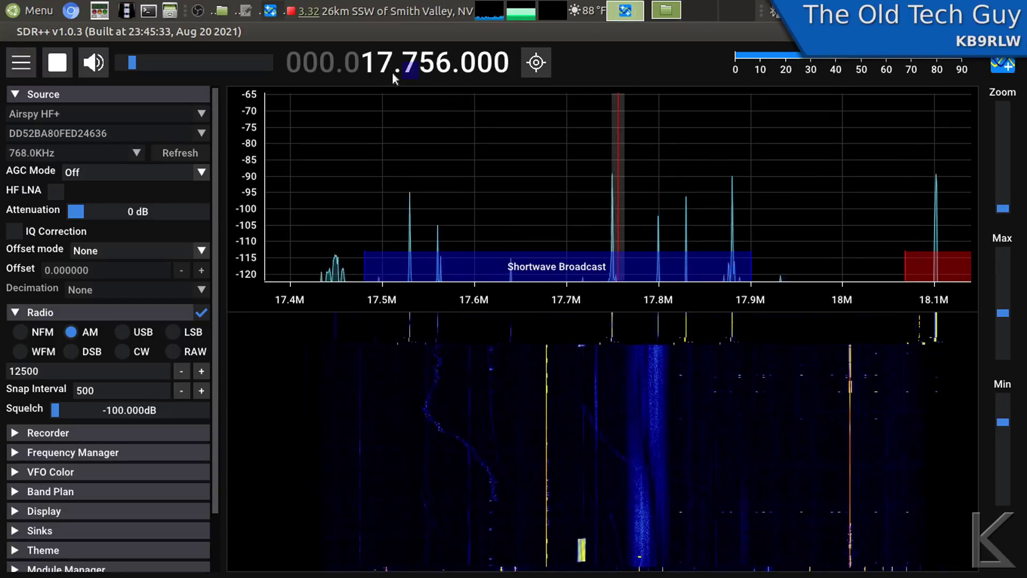
# Retune digit by digit through 15.756.000 and 15.056.000, and use uncentred tuning to reach 14.900.000
pyautogui.scroll(-3, 386, 65)
pyautogui.scroll(1, 387, 69)
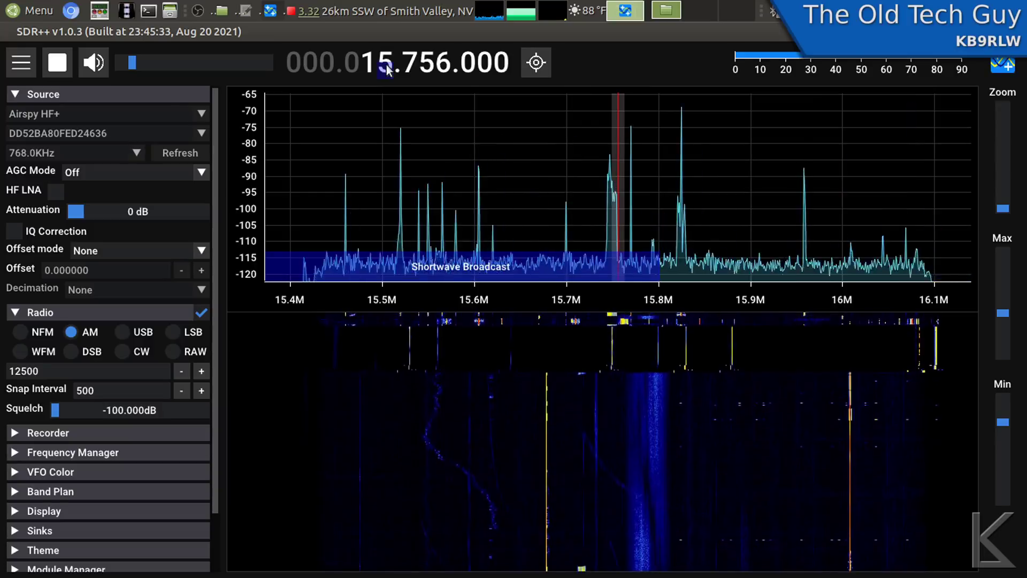
pyautogui.scroll(-7, 405, 65)
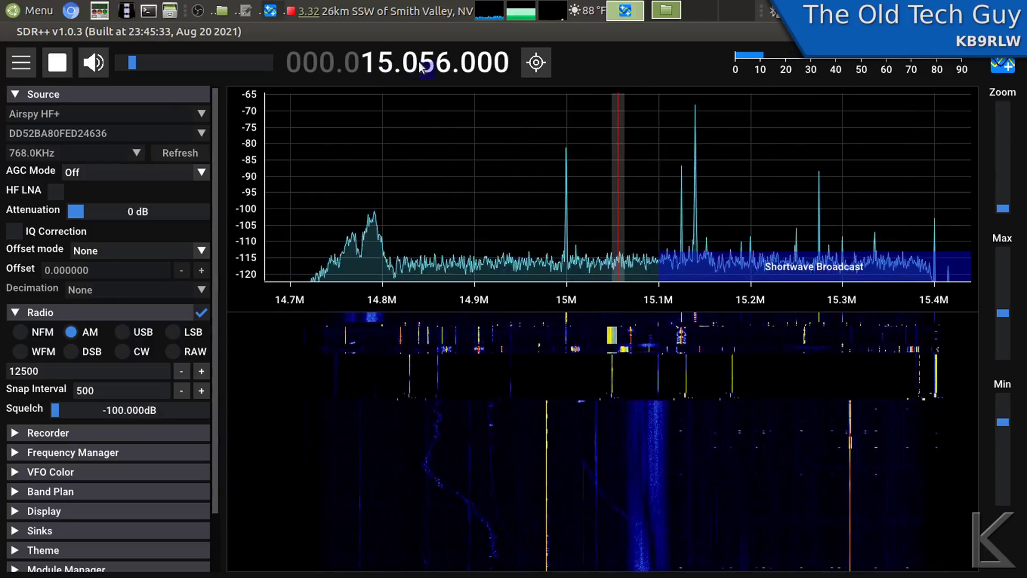
pyautogui.scroll(-3, 422, 67)
pyautogui.scroll(-2, 424, 67)
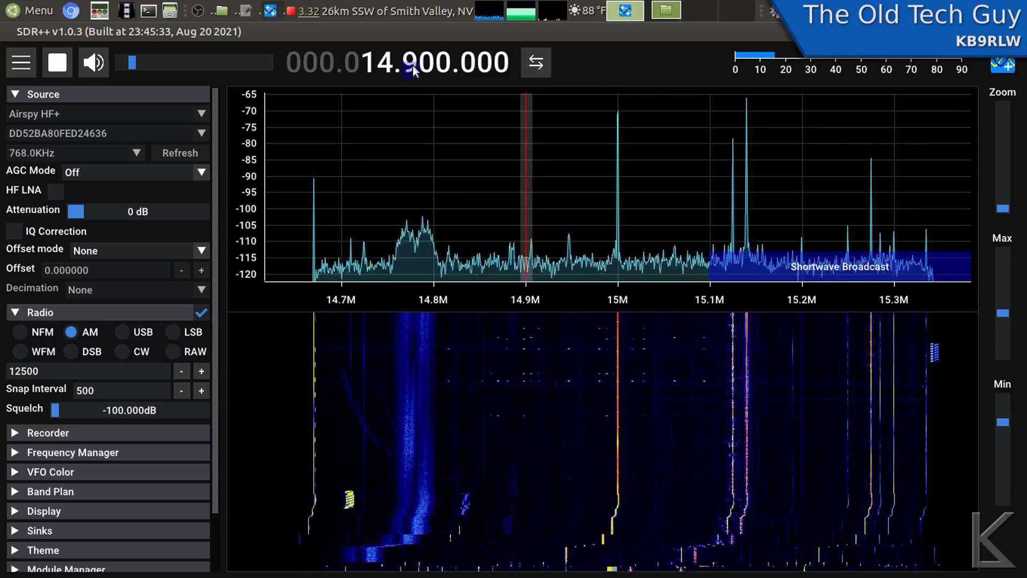
# Step the hundred-kilohertz digit up through 15.300.000 to 15.400.000, return to 15.000.000, and switch back to centred tuning
pyautogui.scroll(4, 412, 67)
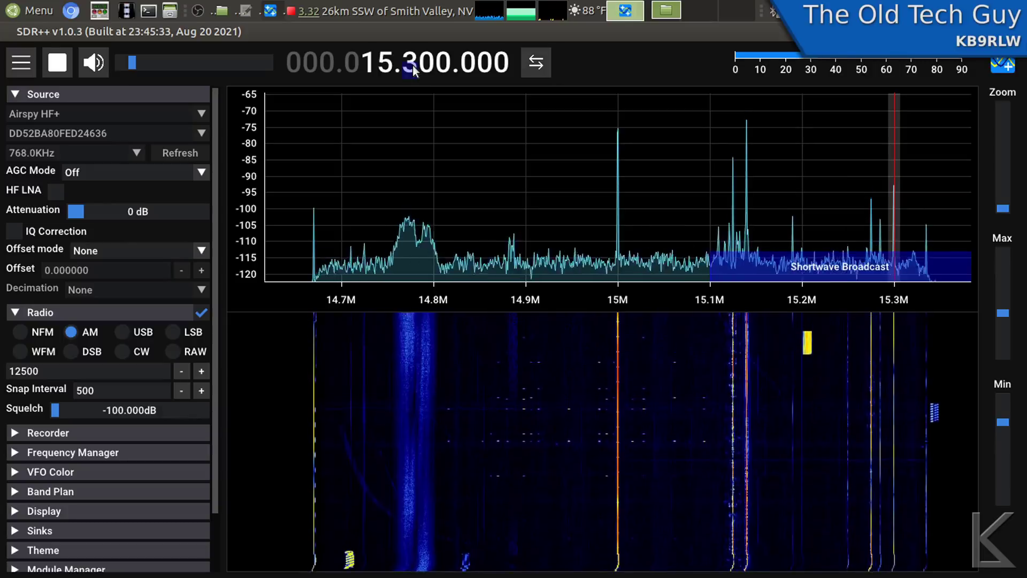
pyautogui.scroll(1, 413, 67)
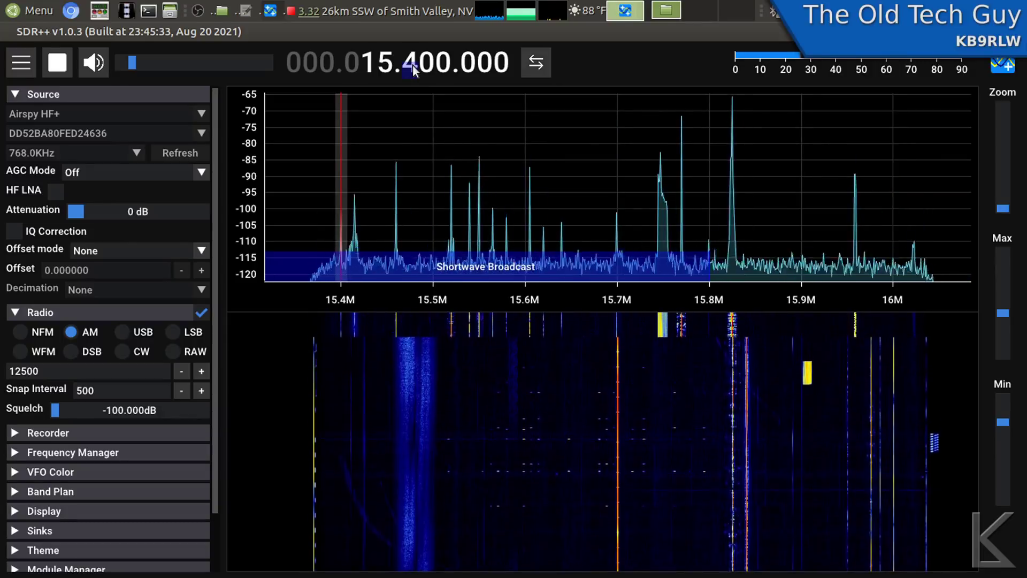
pyautogui.scroll(-4, 414, 68)
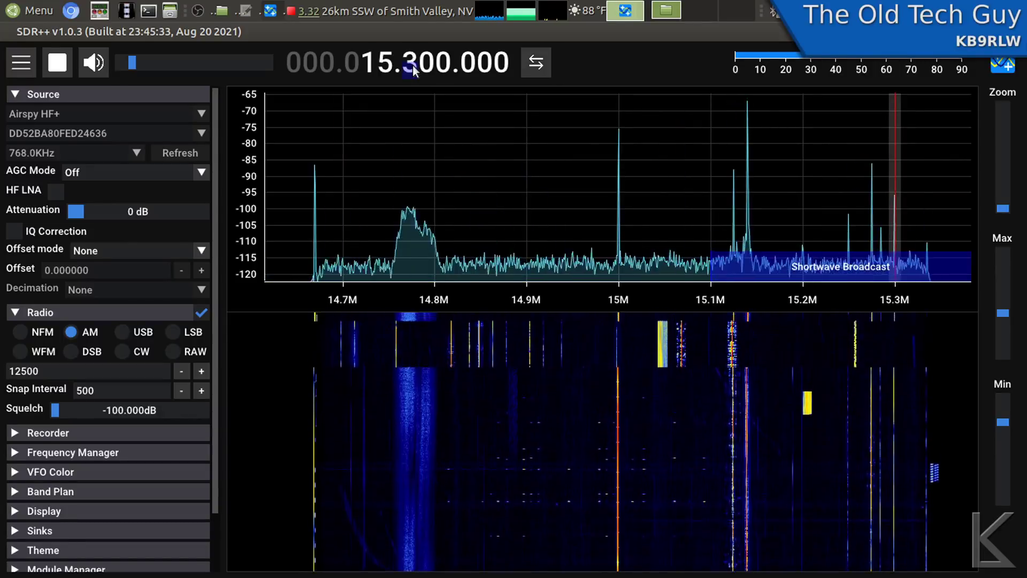
pyautogui.click(535, 62)
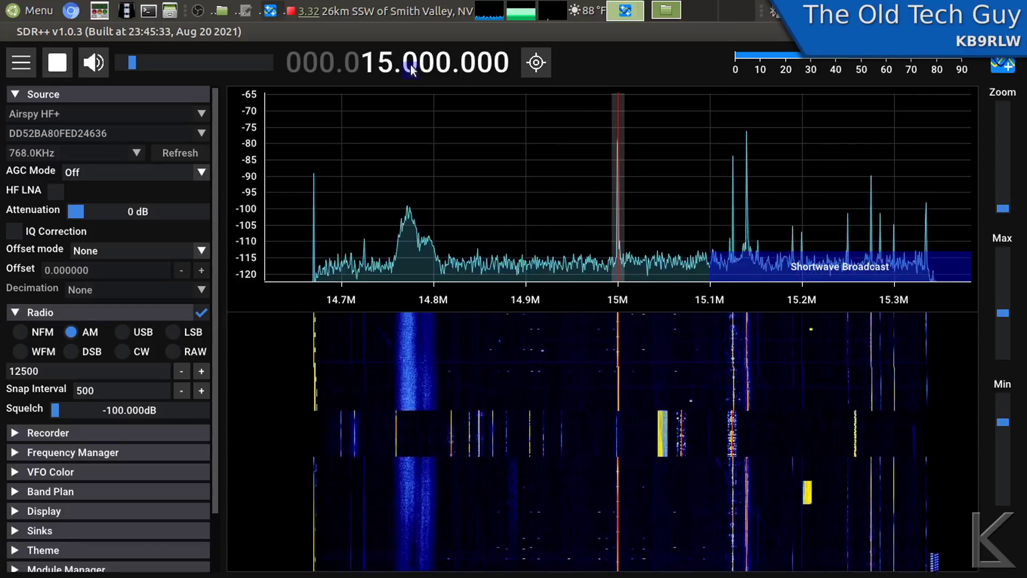
# Step the centred frequency down to 14.800.000 and back to 15.000.000, and switch to uncentred tuning
pyautogui.scroll(-1, 409, 65)
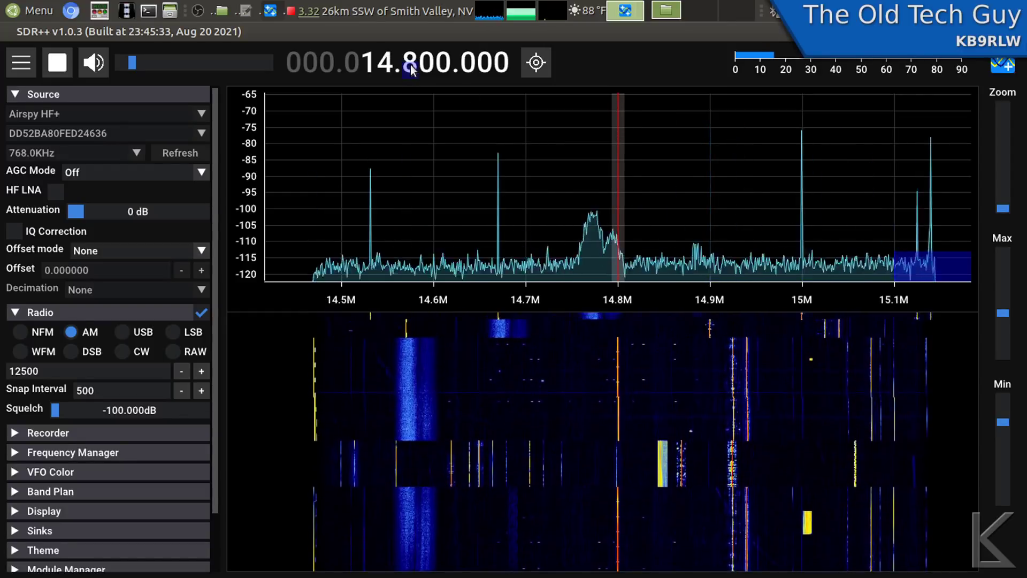
pyautogui.scroll(1, 410, 65)
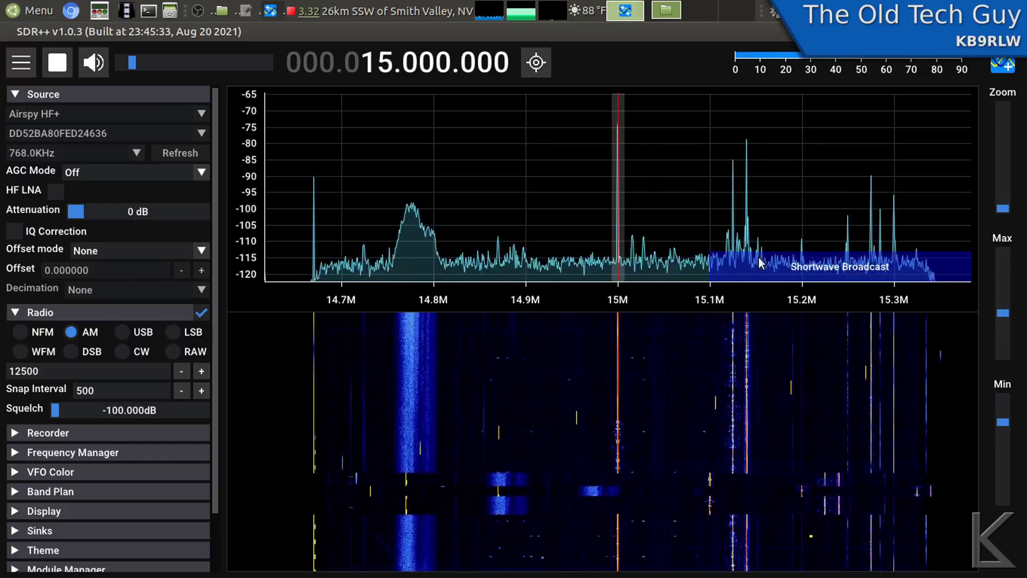
pyautogui.click(535, 63)
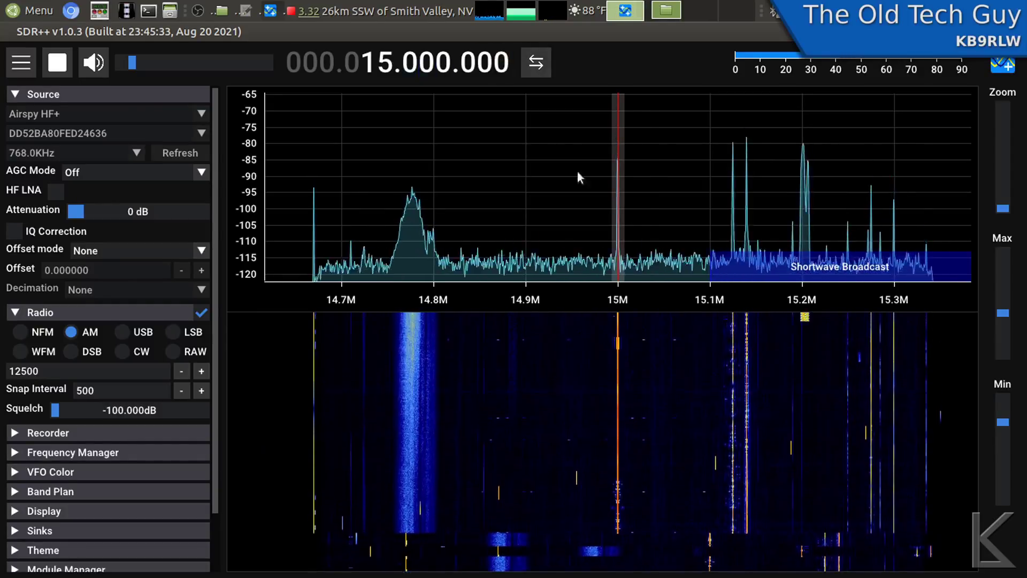
# Move the radio marker across the fixed spectrum by stepping to 14.900.000, 15.000.000 and 14.700.000
pyautogui.scroll(-2, 411, 68)
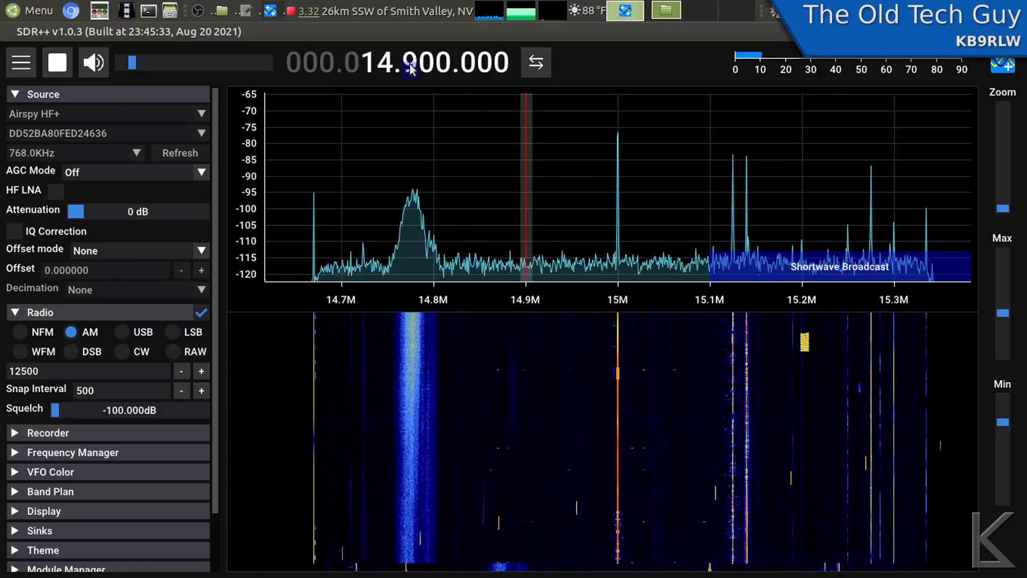
pyautogui.scroll(3, 410, 68)
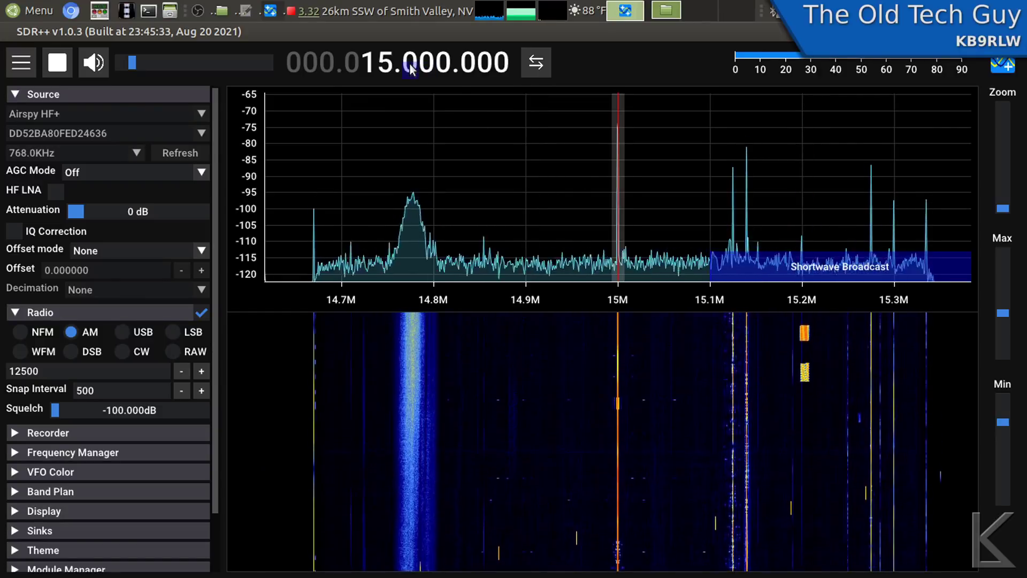
pyautogui.scroll(-1, 411, 68)
pyautogui.scroll(-3, 411, 68)
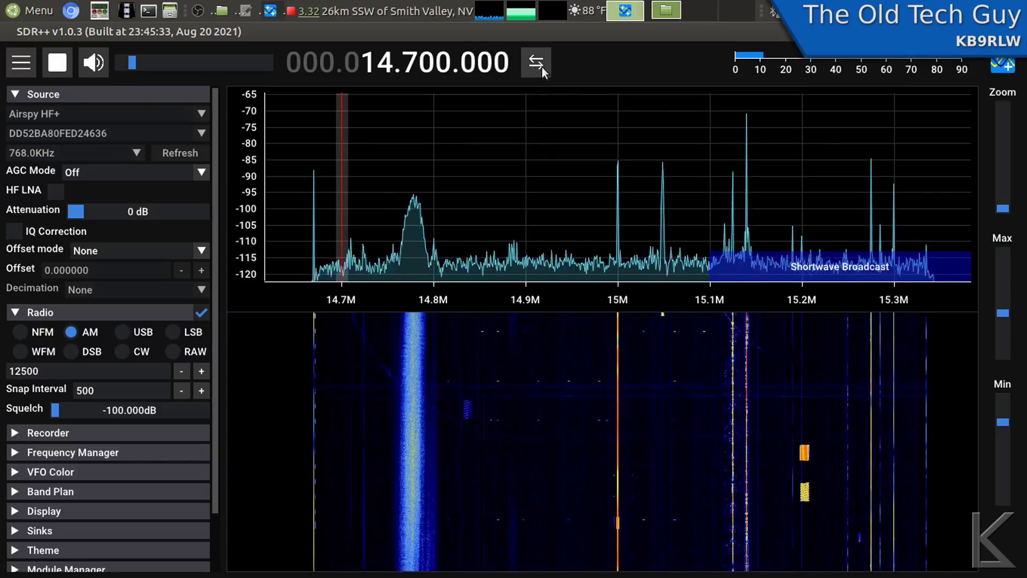
# Pick the waterfall signals at 15.000.000 and 15.125.500, return to 15.000.000, and switch back to centred tuning
pyautogui.click(617, 339)
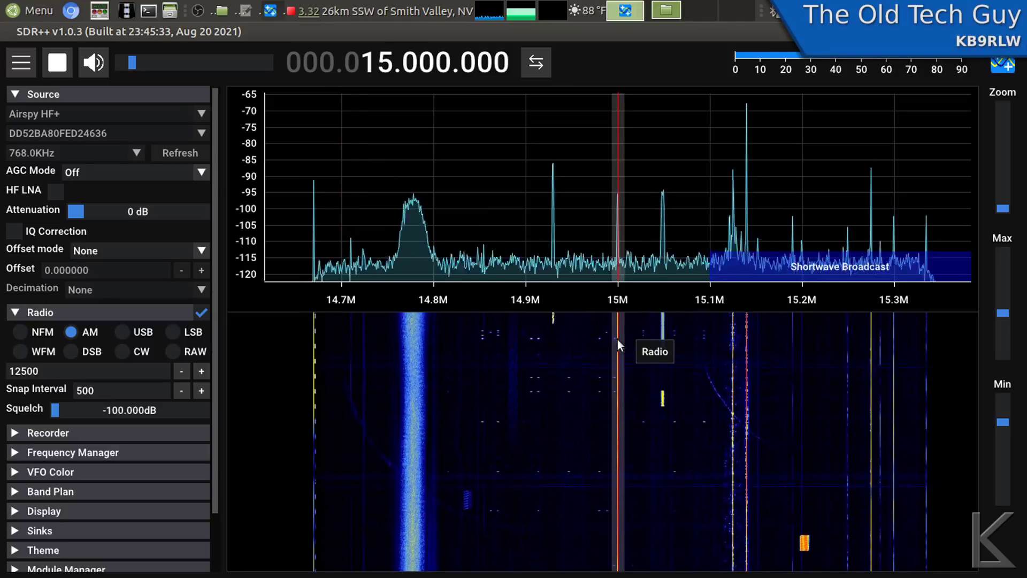
pyautogui.click(733, 329)
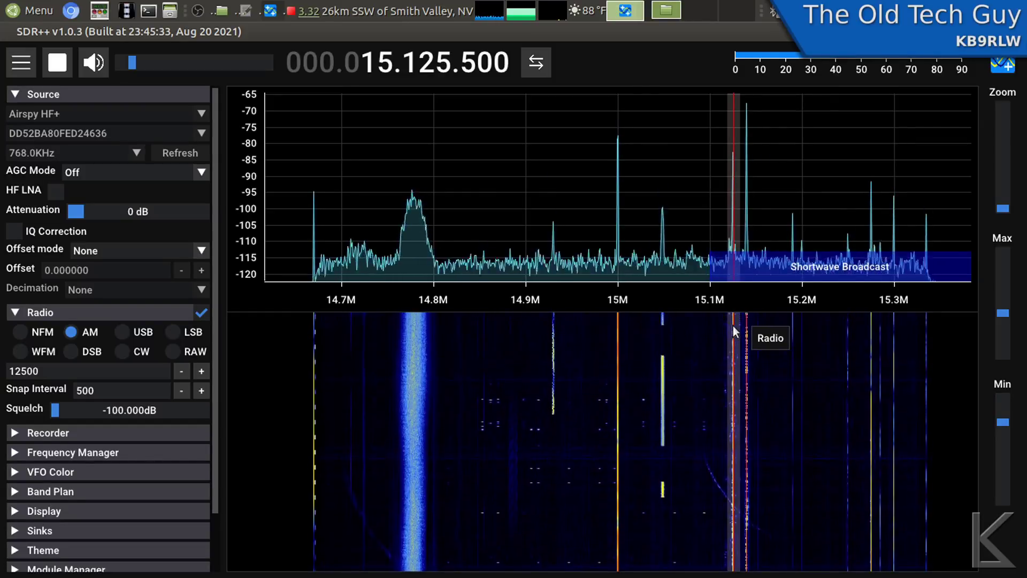
pyautogui.click(617, 328)
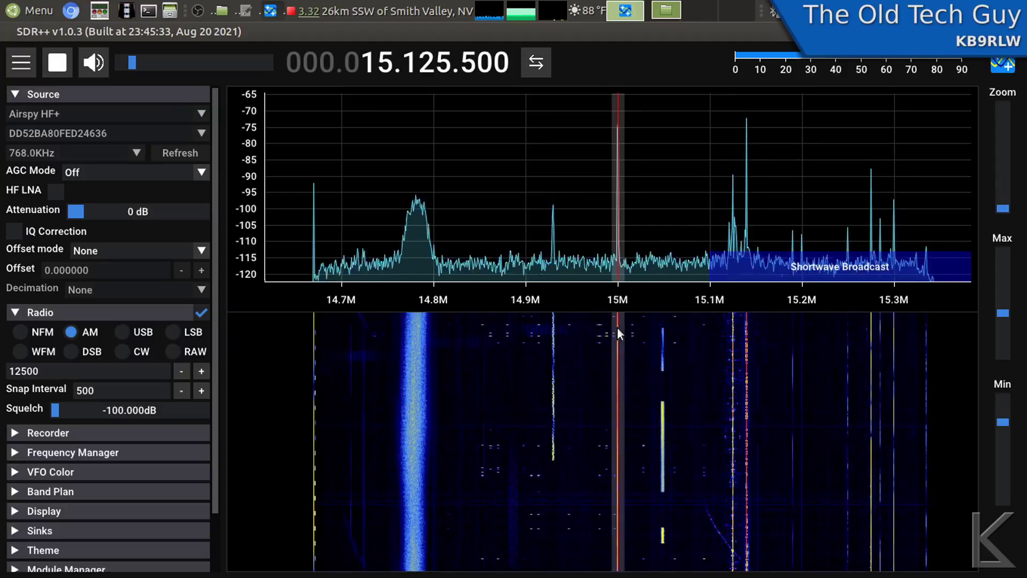
pyautogui.click(536, 62)
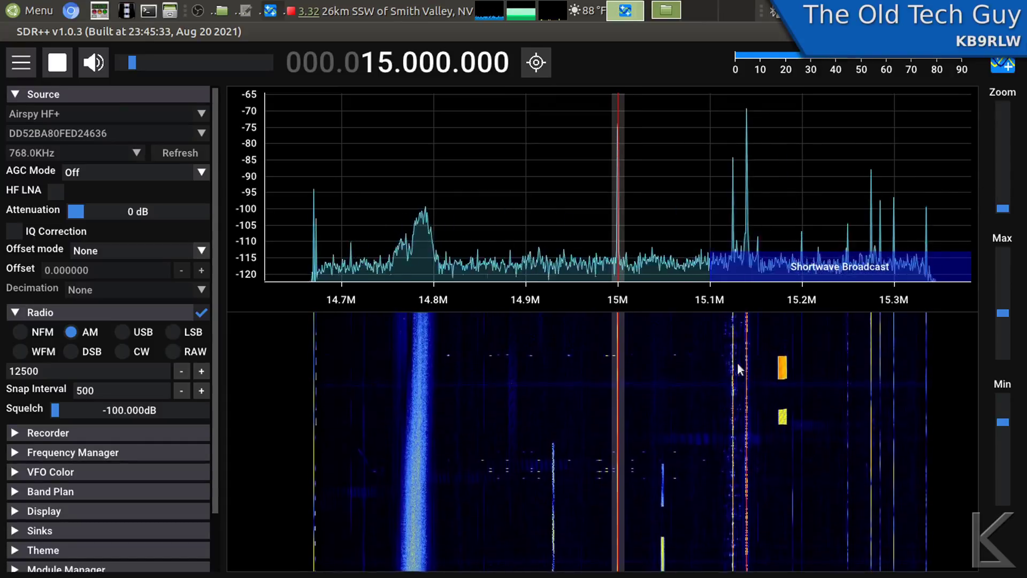
# Pick waterfall signals at 15.124.500 and 14.876.500 with centred tuning, and step the frequency digits back to 15.000.000
pyautogui.click(732, 327)
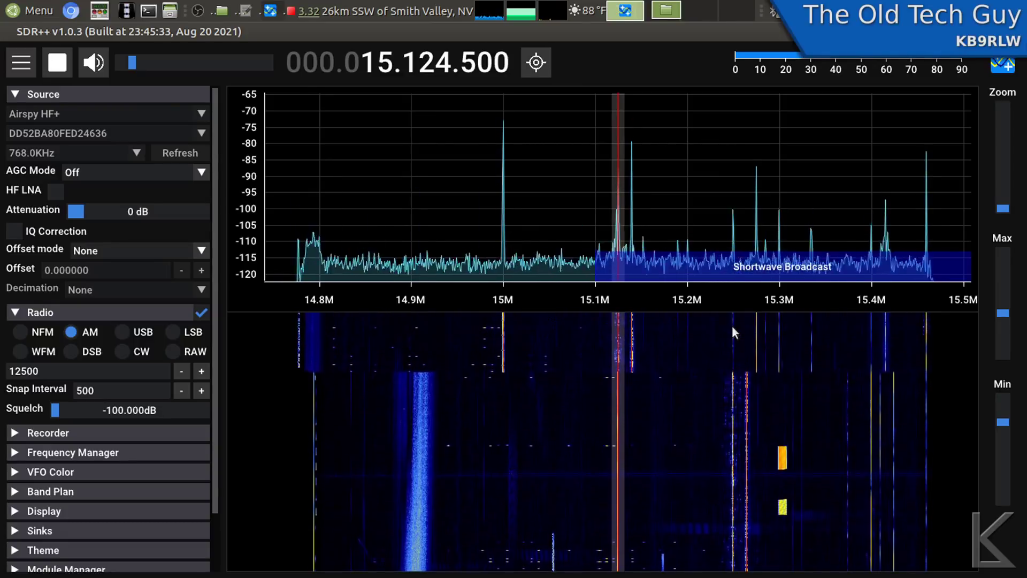
pyautogui.click(503, 329)
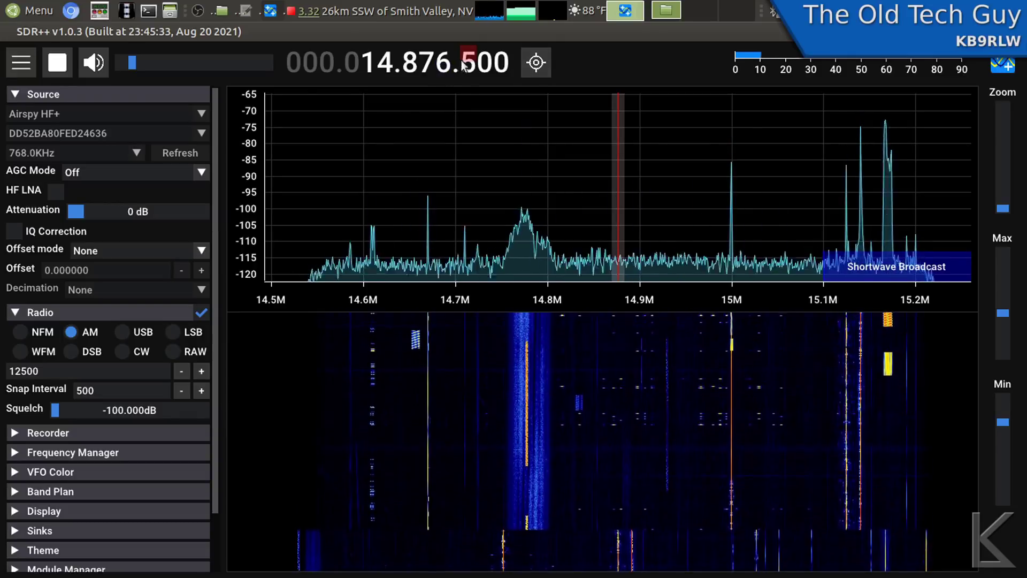
pyautogui.scroll(-3, 467, 63)
pyautogui.scroll(-2, 467, 63)
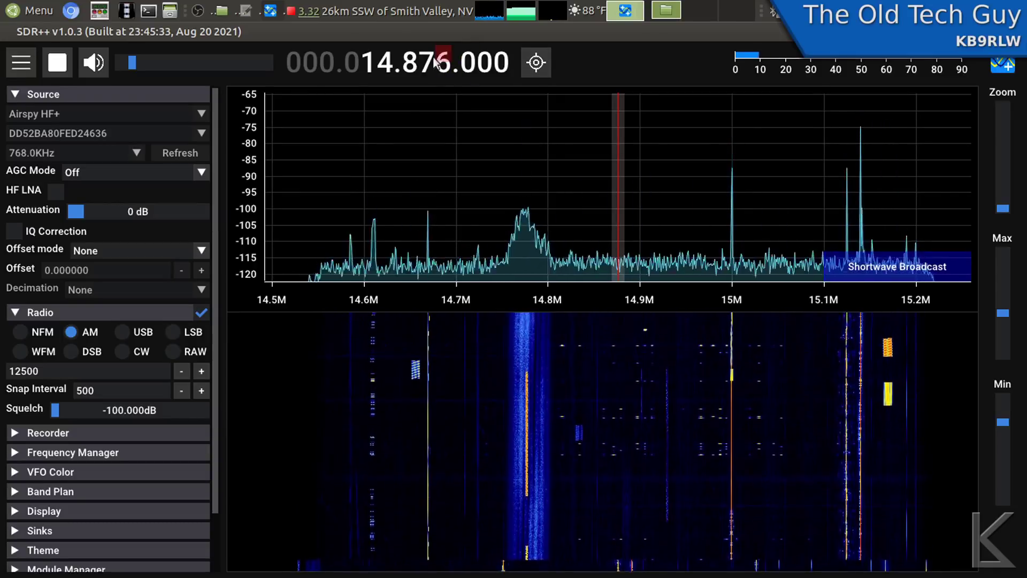
pyautogui.scroll(3, 411, 63)
pyautogui.scroll(-1, 412, 64)
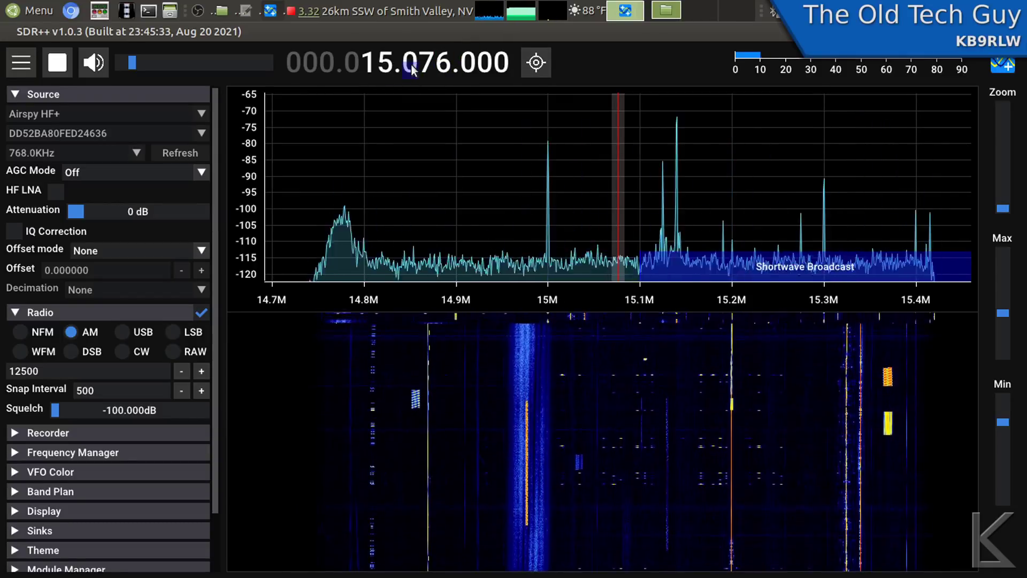
pyautogui.scroll(-7, 429, 65)
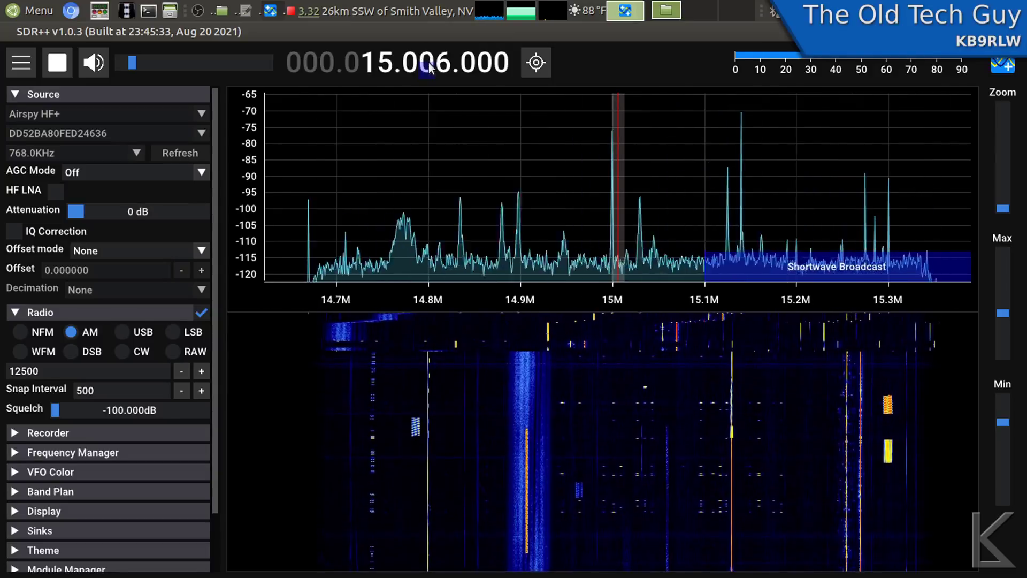
pyautogui.scroll(-4, 448, 64)
pyautogui.scroll(-2, 447, 64)
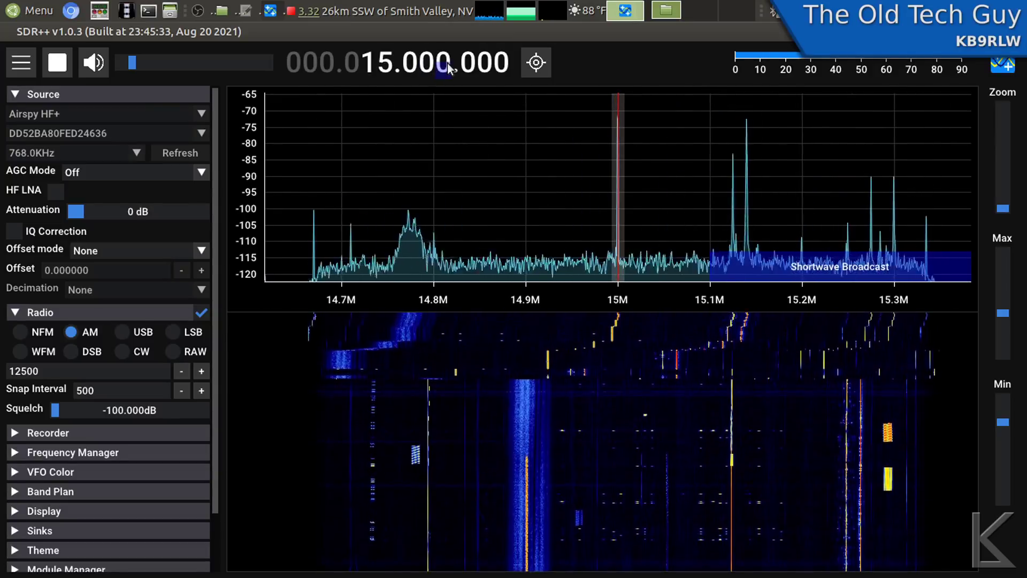
pyautogui.scroll(1, 447, 63)
pyautogui.scroll(-1, 447, 63)
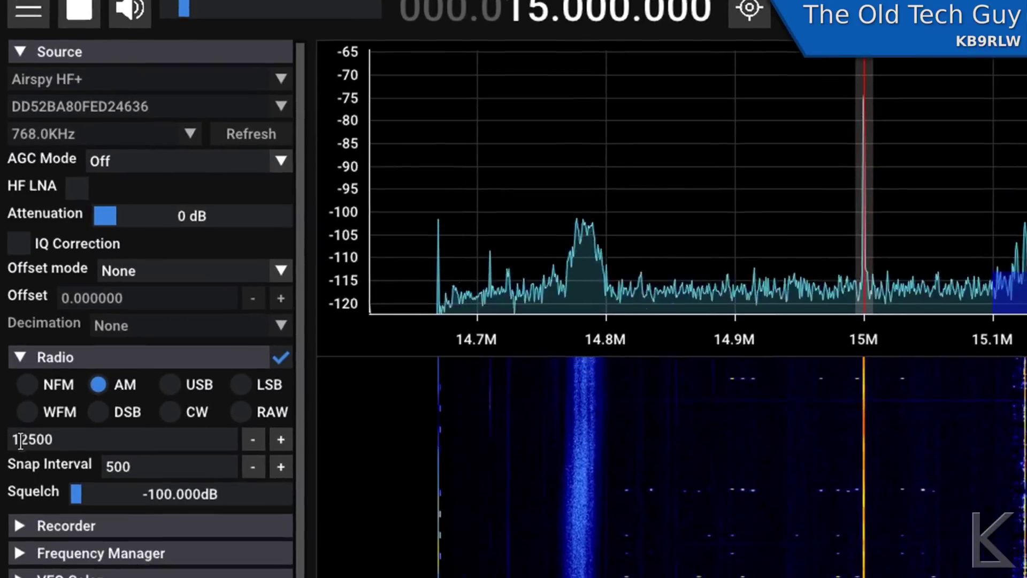
# Try lowering the AM filter bandwidth in single steps to 12356, and enter 6000 as its value
pyautogui.click(21, 443)
pyautogui.press('BackSpace')
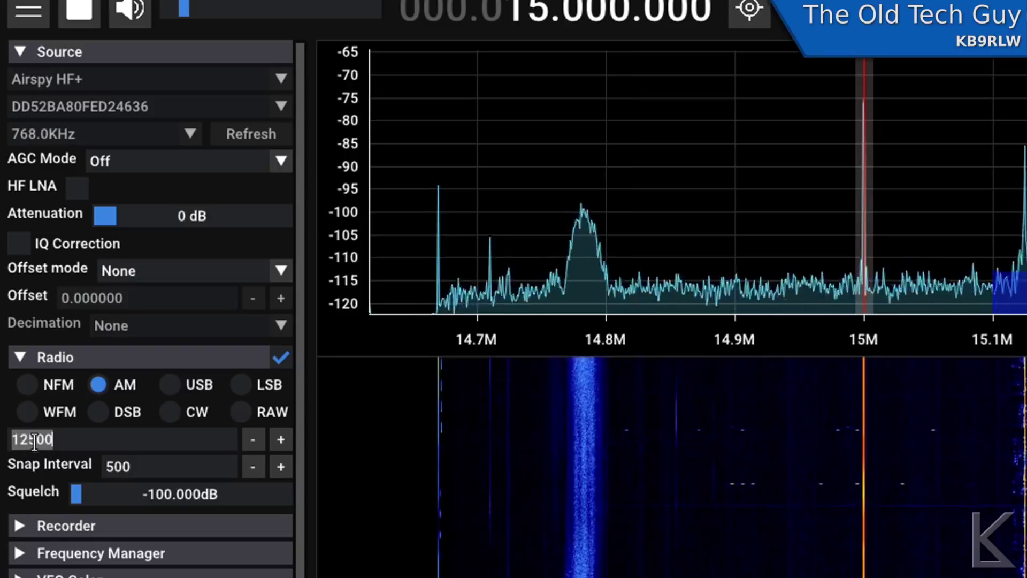
pyautogui.scroll(-2, 73, 438)
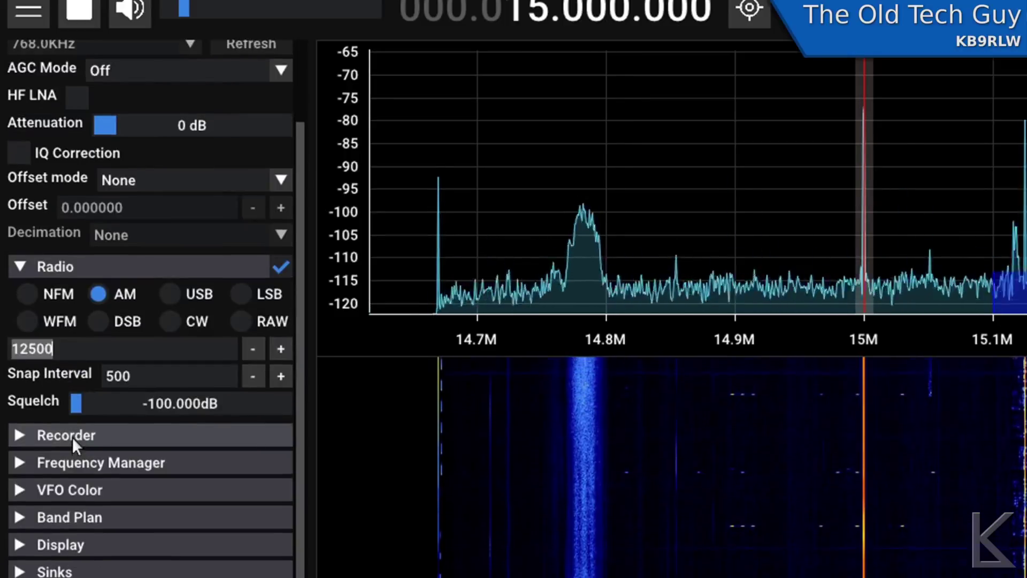
pyautogui.scroll(2, 72, 438)
pyautogui.scroll(-2, 133, 443)
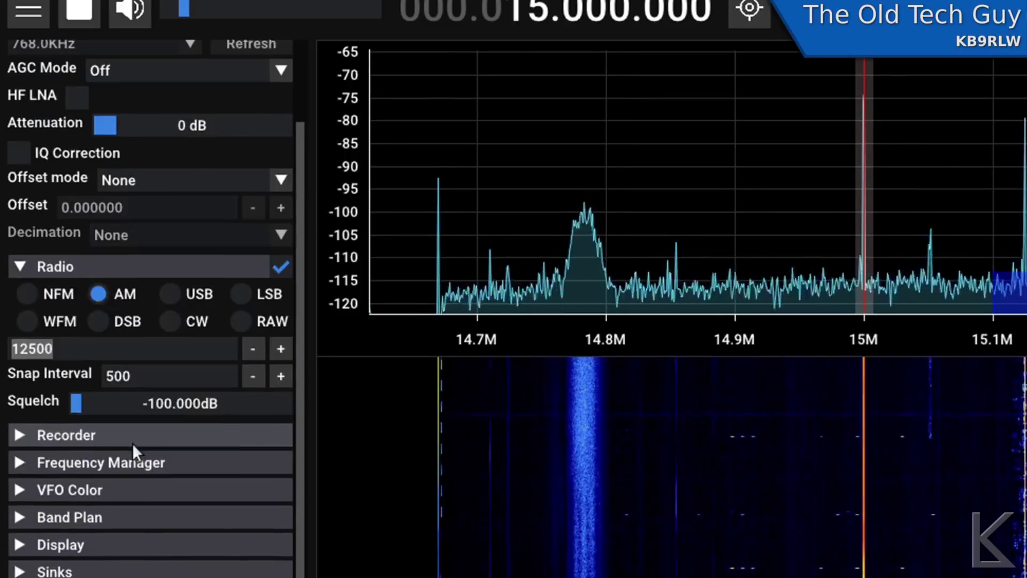
pyautogui.scroll(2, 133, 447)
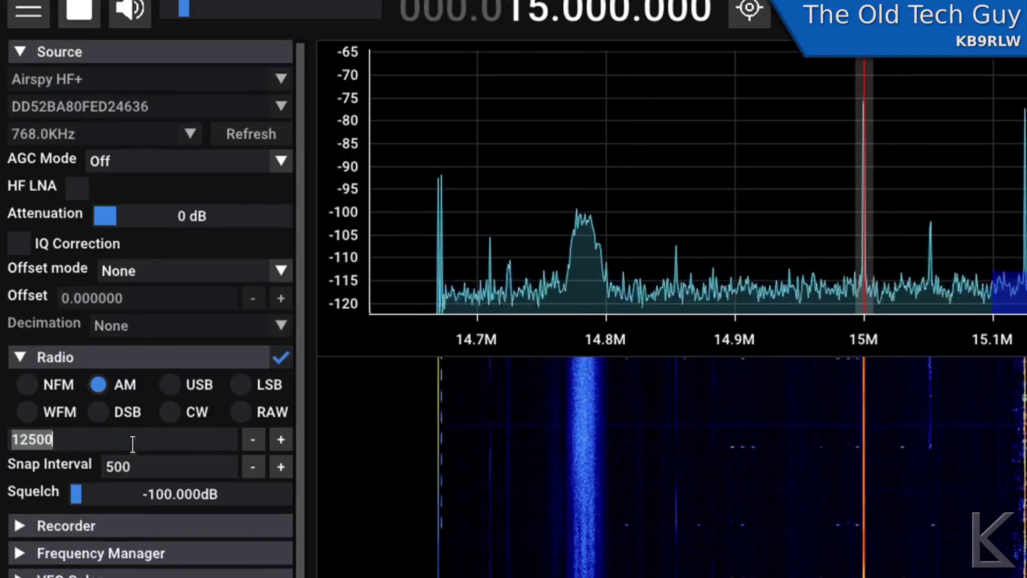
pyautogui.click(254, 439)
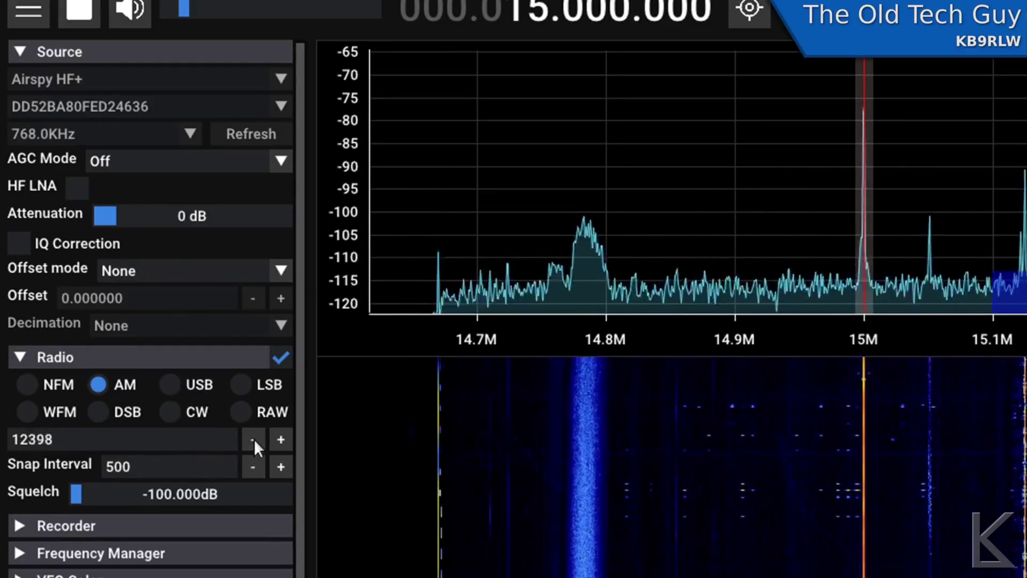
pyautogui.click(254, 438)
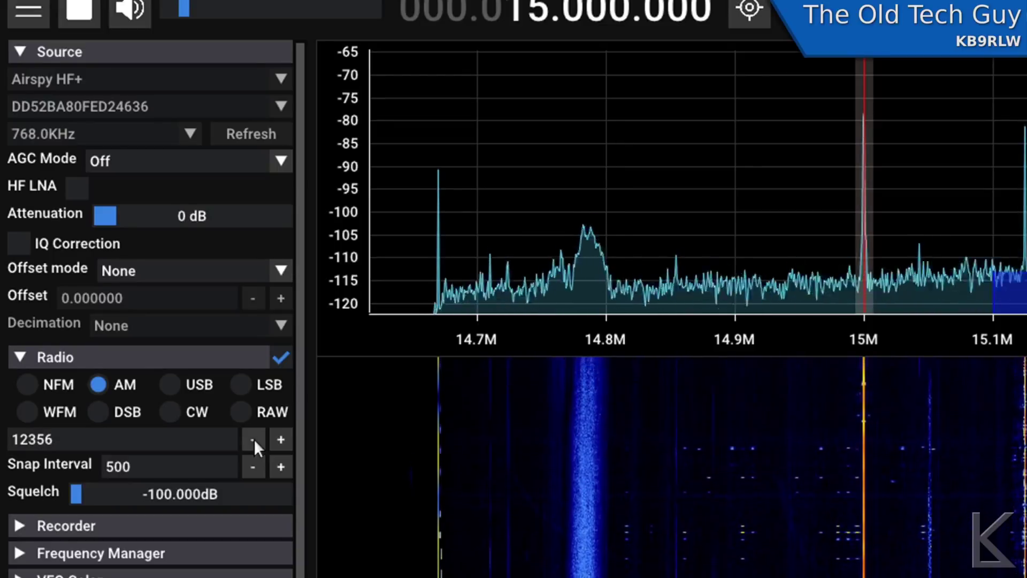
pyautogui.click(142, 441)
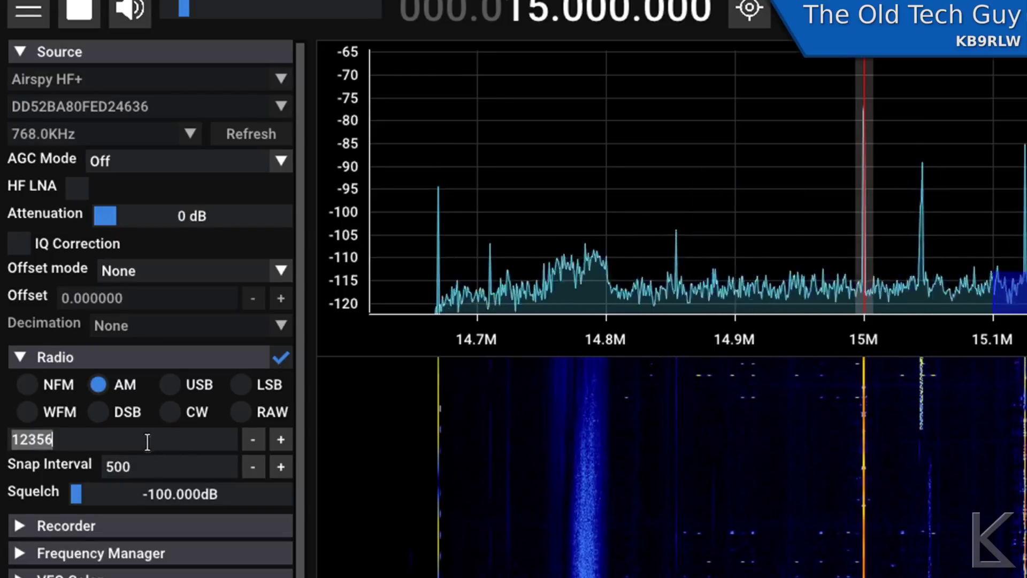
pyautogui.write('5')
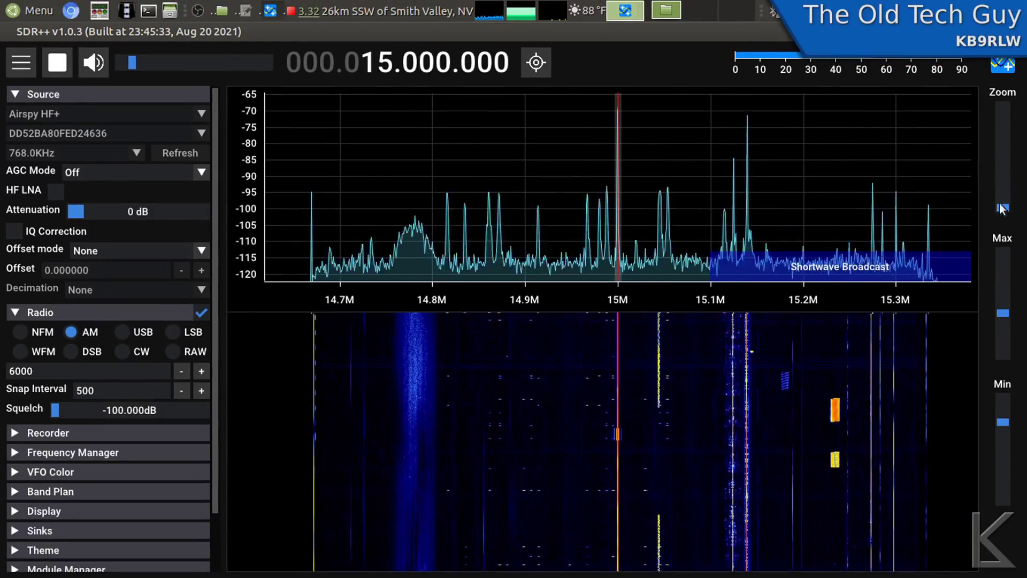
# Zoom the spectrum in to about 14.92 to 15.08 MHz and tune coarsely back and forth across it, ending on 15.000.000
pyautogui.moveTo(1000, 210); pyautogui.dragTo(1000, 130)
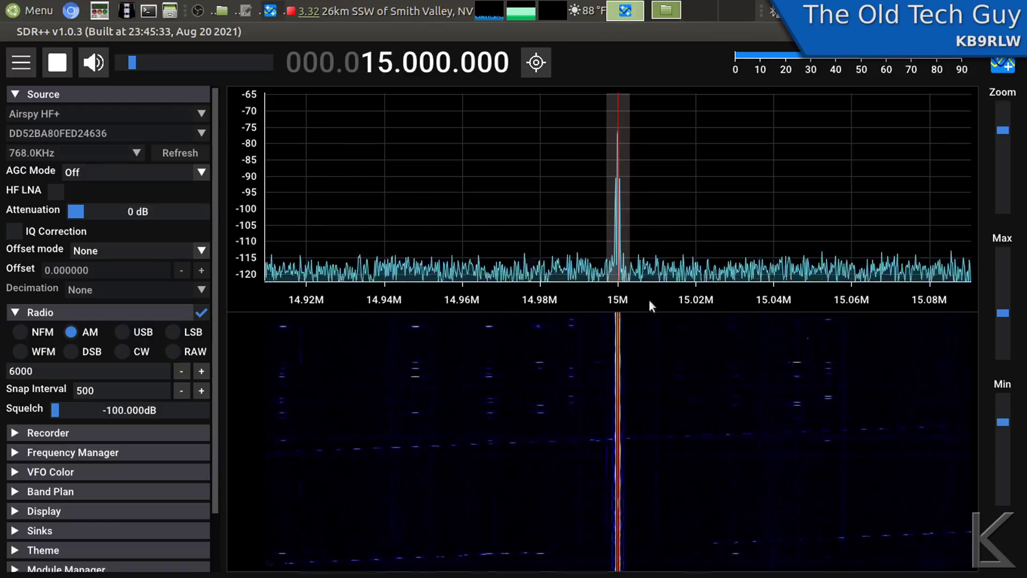
pyautogui.scroll(2, 651, 301)
pyautogui.scroll(-2, 651, 299)
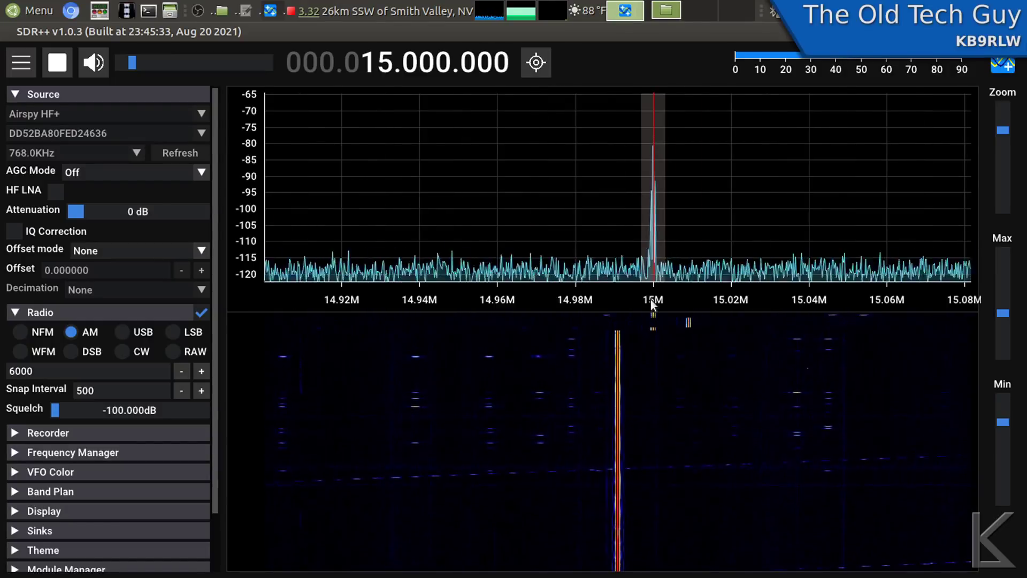
pyautogui.scroll(1, 650, 300)
pyautogui.scroll(-2, 651, 301)
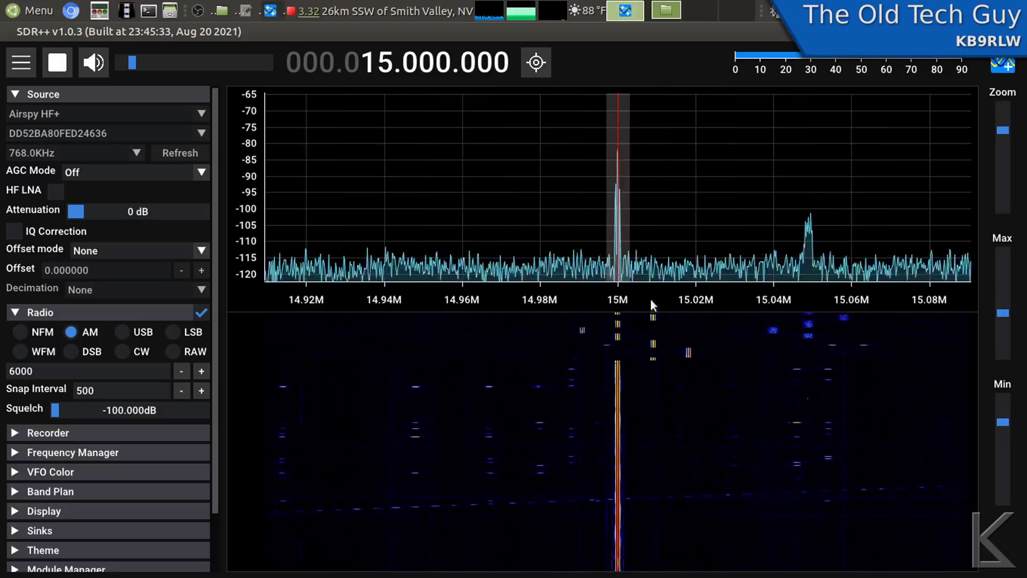
pyautogui.scroll(1, 651, 300)
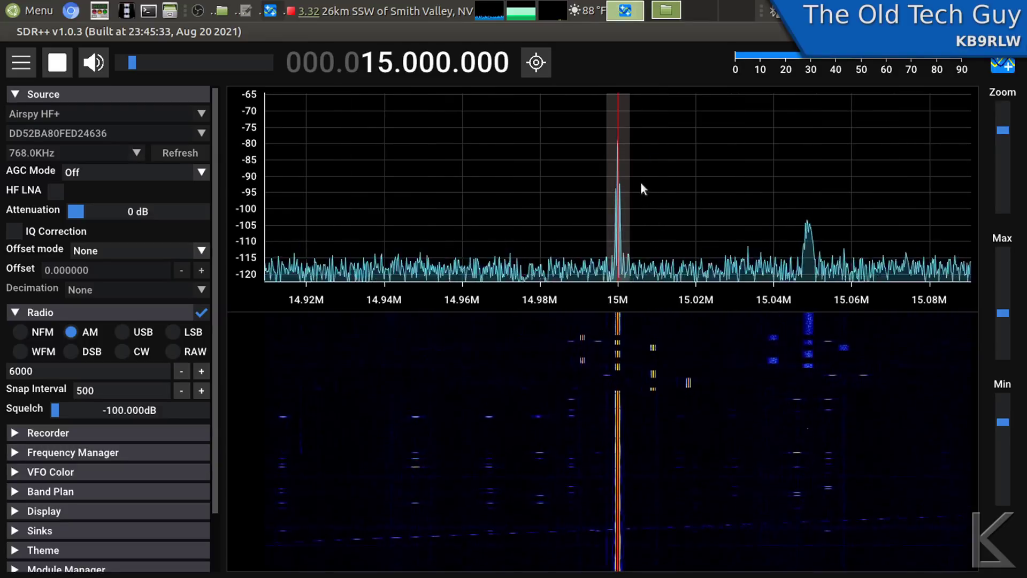
# Fine-tune back and forth by the 500 Hz snap interval between 15.000.000 and 15.000.500, ending on 15.000.000
pyautogui.scroll(-1, 649, 183)
pyautogui.scroll(2, 648, 182)
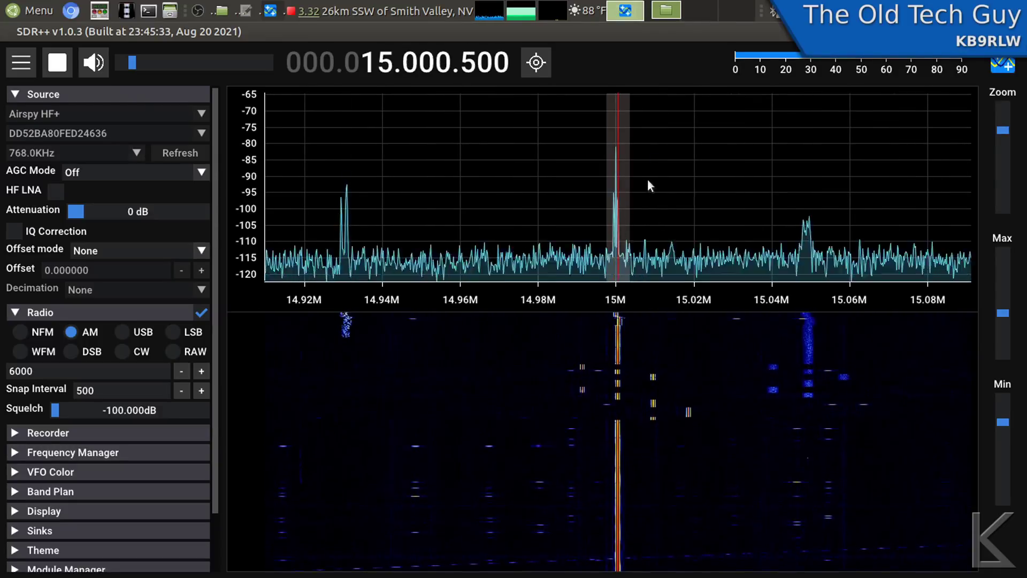
pyautogui.scroll(-2, 648, 182)
pyautogui.scroll(1, 647, 182)
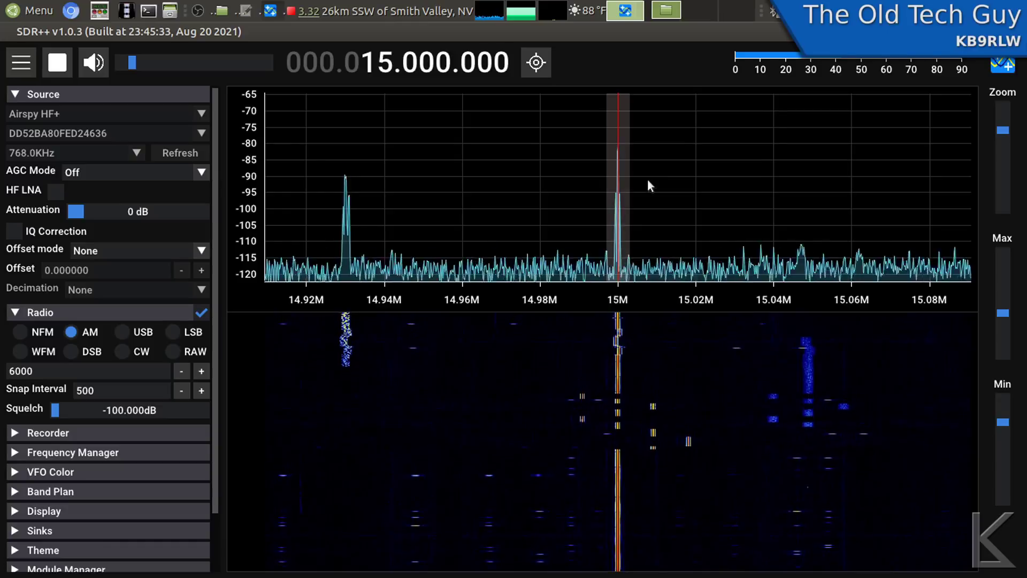
pyautogui.scroll(-2, 648, 182)
pyautogui.scroll(2, 648, 182)
pyautogui.scroll(1, 648, 181)
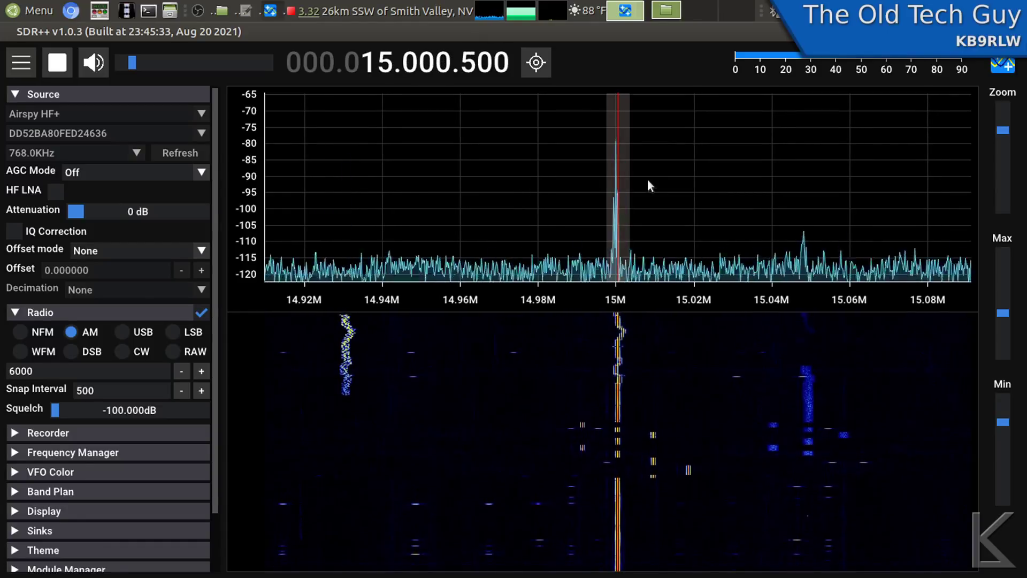
pyautogui.scroll(-2, 648, 182)
pyautogui.scroll(1, 648, 183)
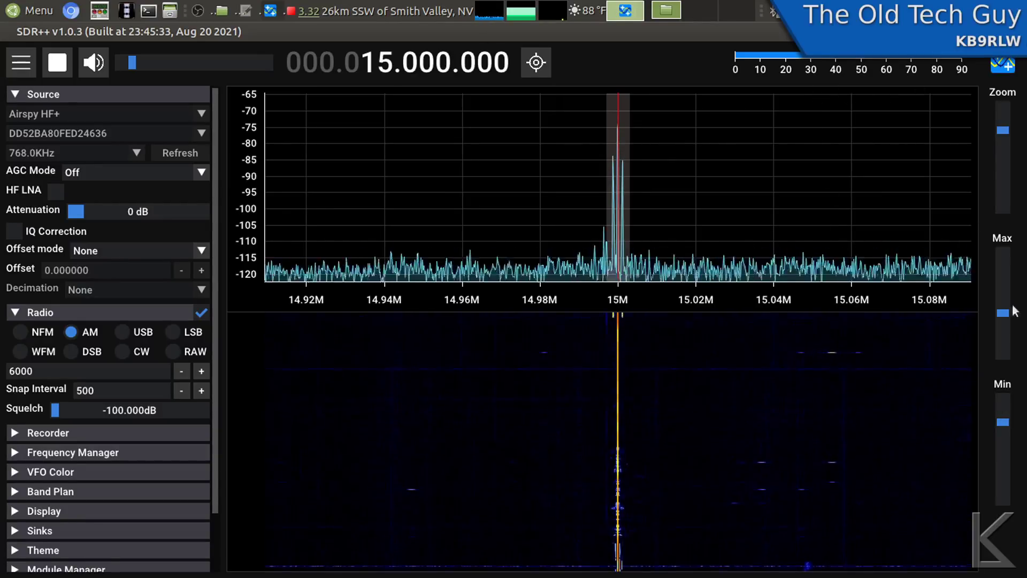
# Try a Min level of about -160 and restore it, and set the display range to about -53 Max and -133 Min
pyautogui.moveTo(1002, 423); pyautogui.dragTo(1005, 402)
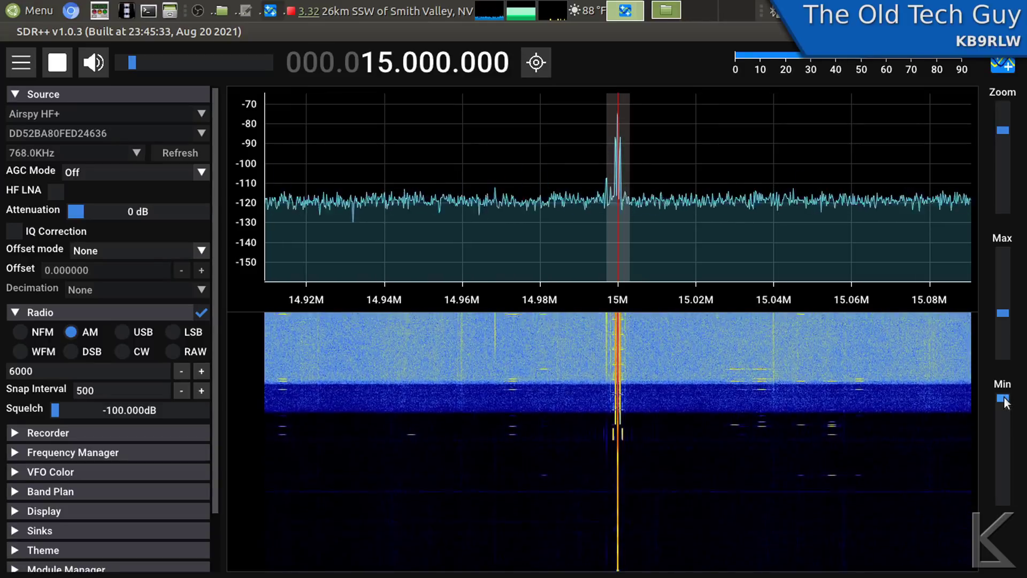
pyautogui.moveTo(1005, 403); pyautogui.dragTo(1006, 428)
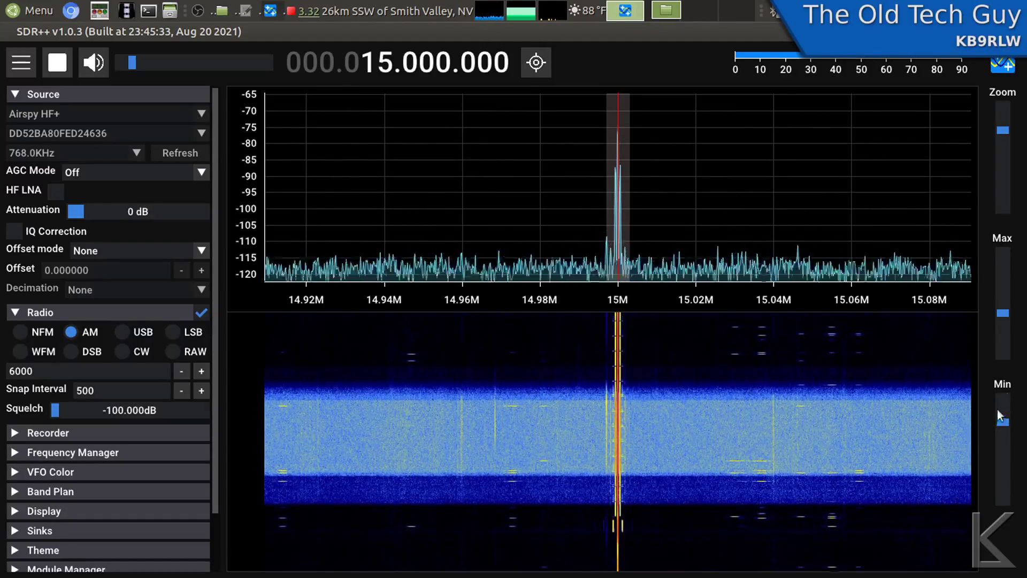
pyautogui.moveTo(1003, 313)
pyautogui.mouseDown()
pyautogui.moveTo(1012, 354)
pyautogui.moveTo(1006, 326)
pyautogui.mouseUp()
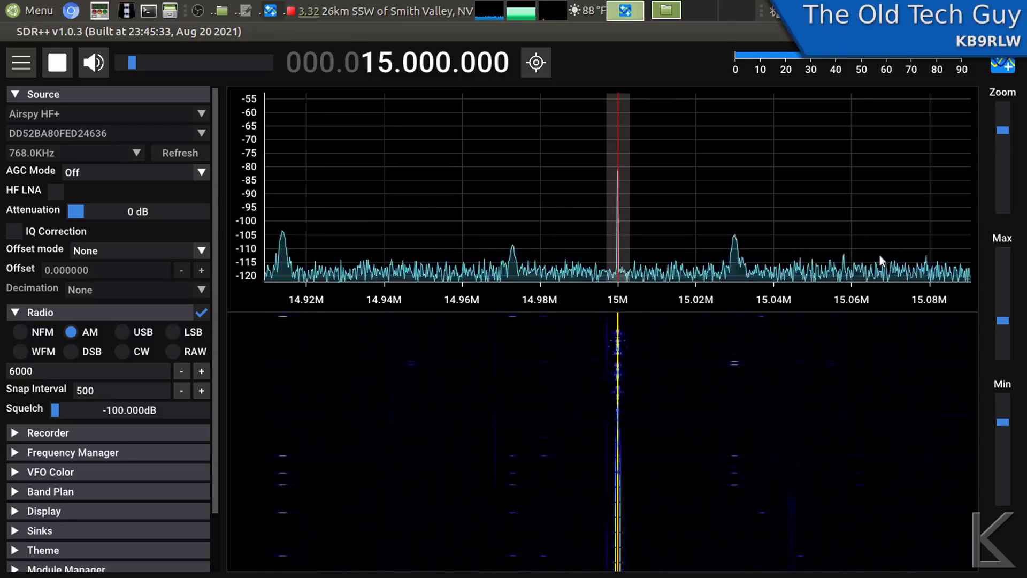
pyautogui.moveTo(1004, 424); pyautogui.dragTo(1004, 416)
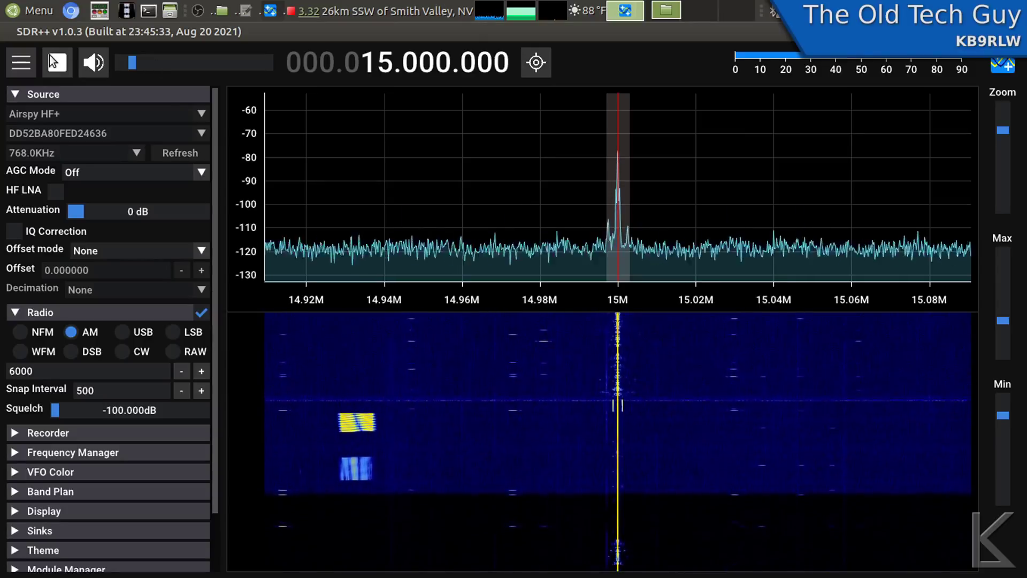
# Switch to Gqrx with its window maximized, and review the AirspyHF input device settings without changing them
pyautogui.press('space')
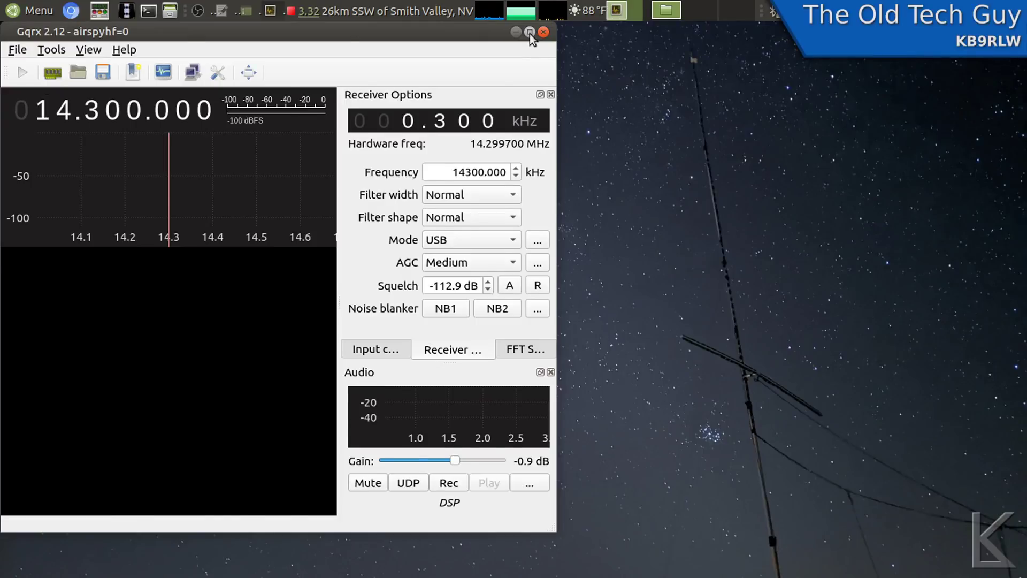
pyautogui.click(530, 34)
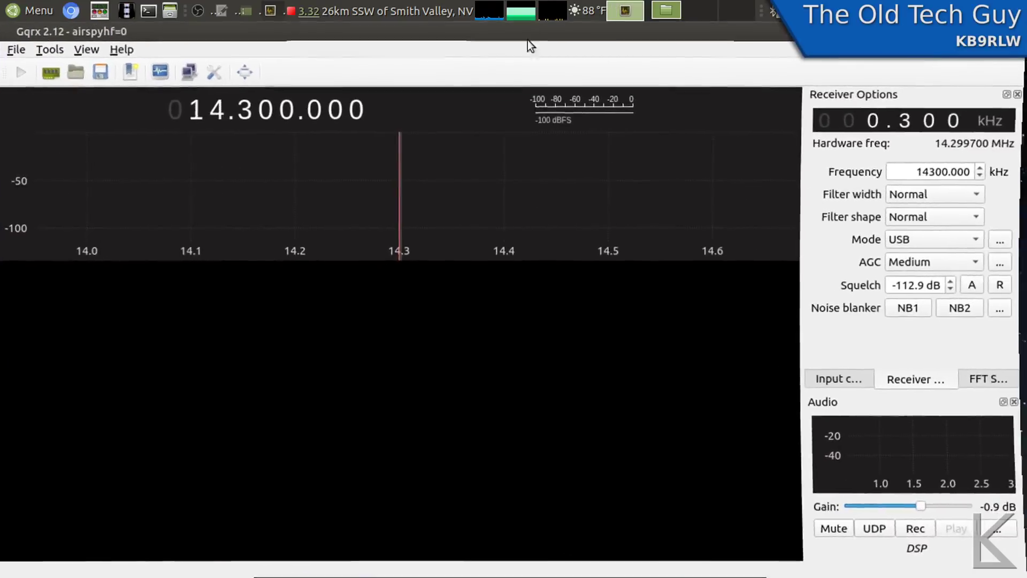
pyautogui.click(46, 76)
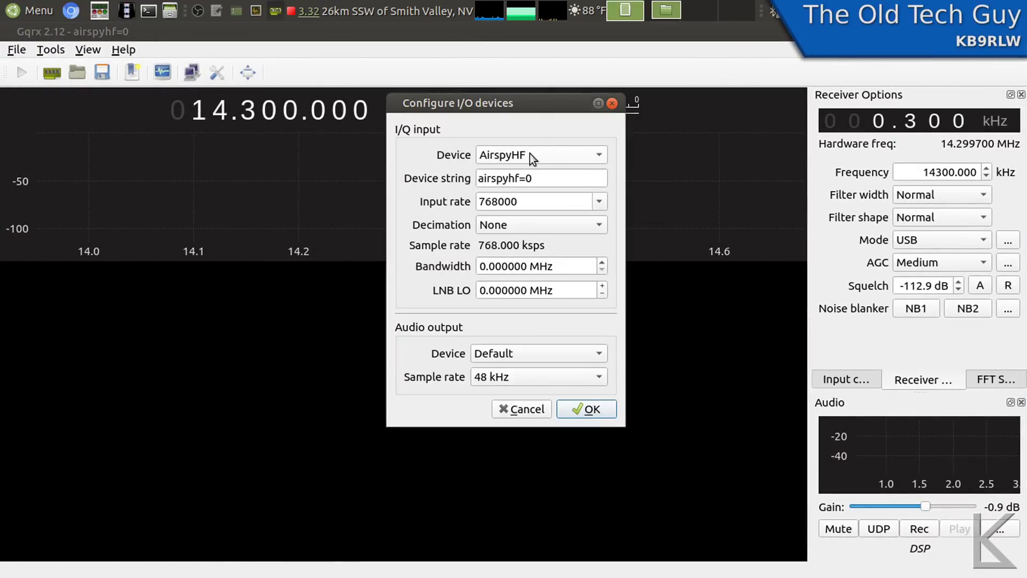
pyautogui.click(611, 103)
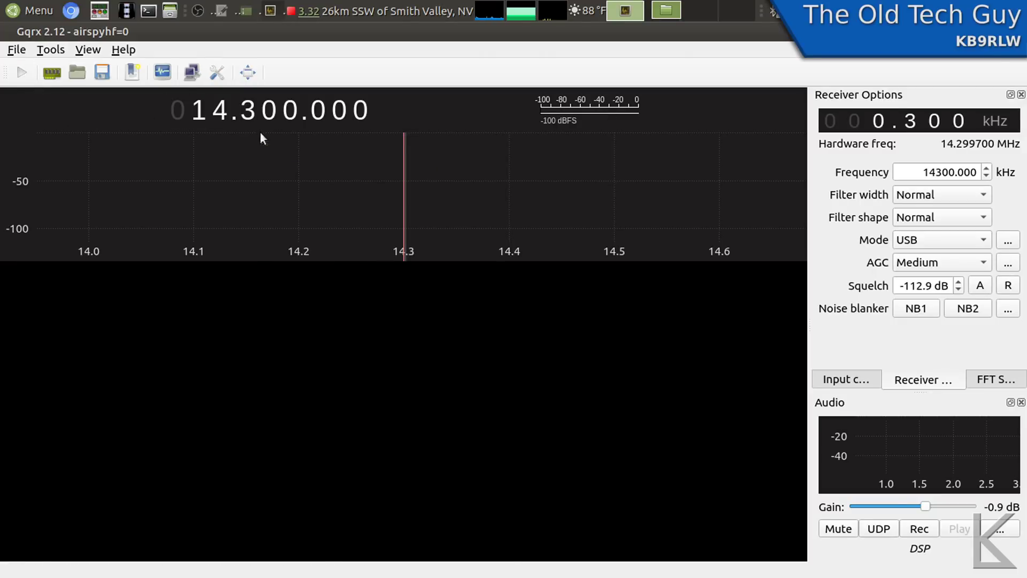
# Tune the receiver to 15.000.000 and start reception with the audio gain at -28.0 dB
pyautogui.click(219, 106)
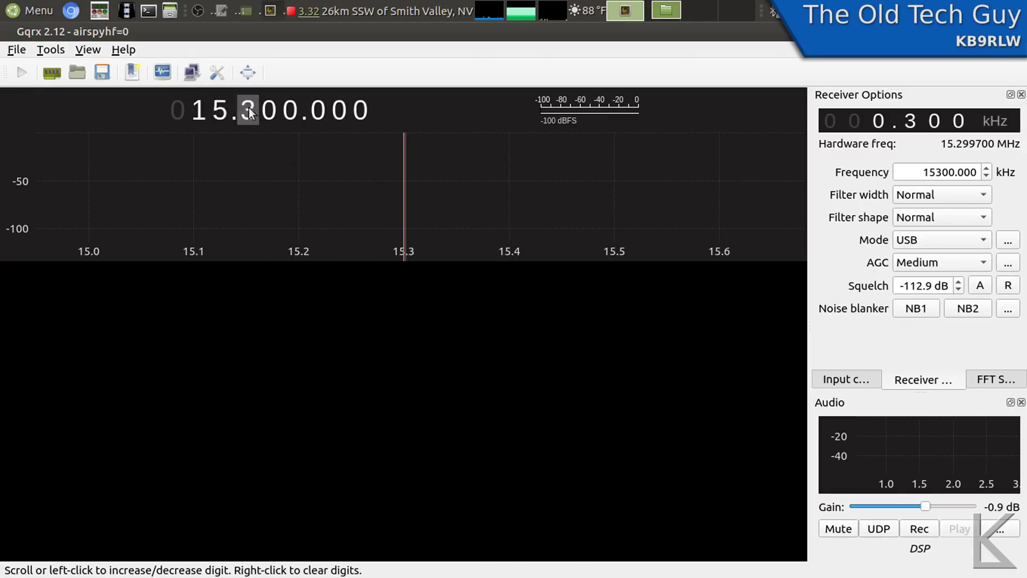
pyautogui.scroll(-3, 249, 108)
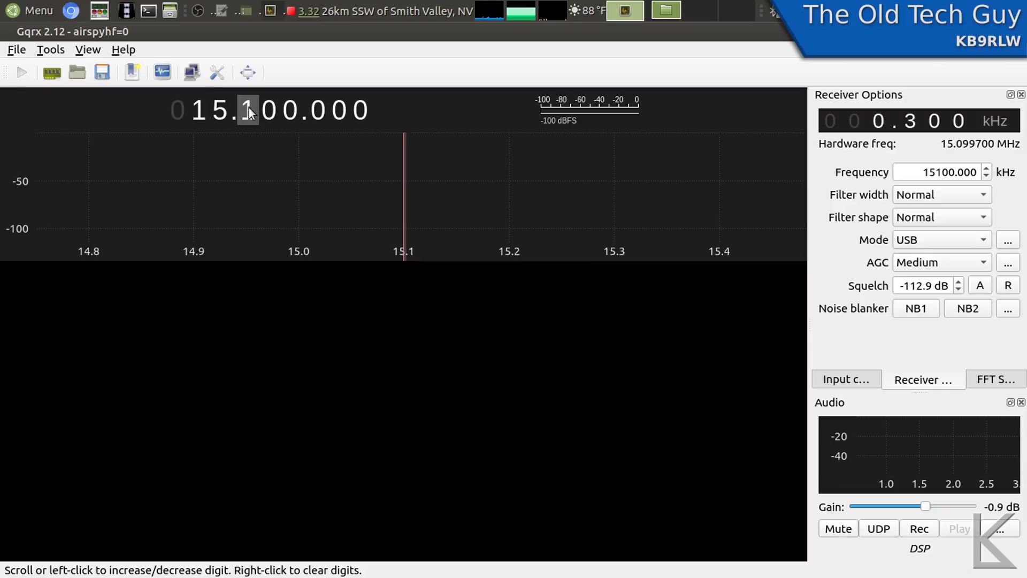
pyautogui.click(20, 73)
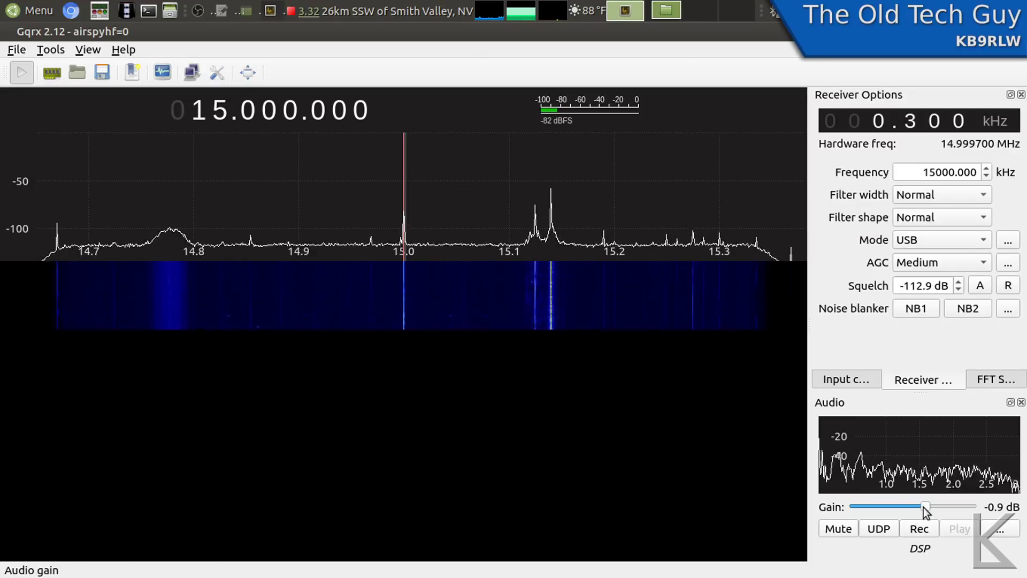
pyautogui.moveTo(924, 507); pyautogui.dragTo(898, 506)
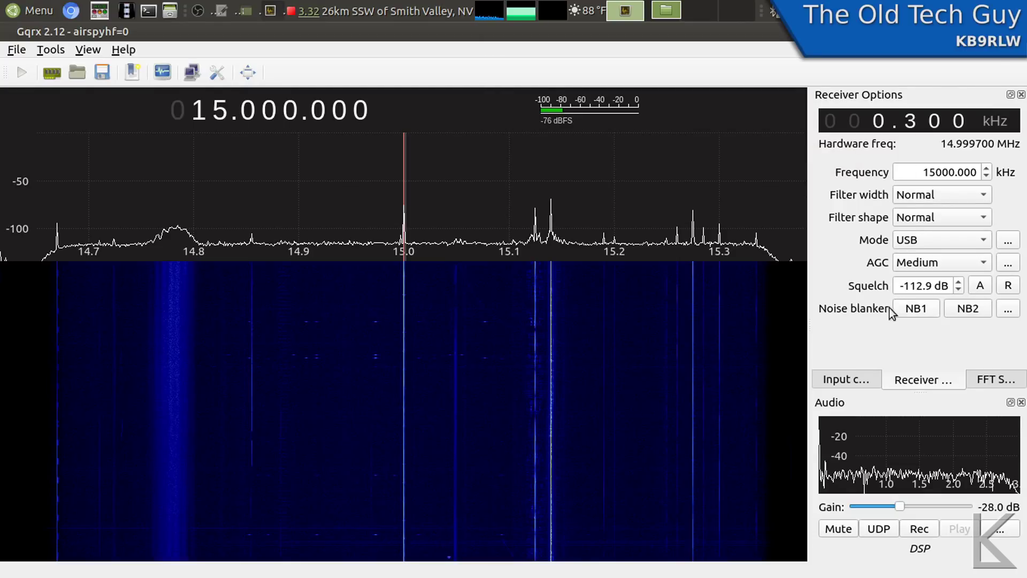
# Examine the input controls and the available I/Q input devices in Gqrx, keeping the AirspyHF configuration
pyautogui.click(839, 383)
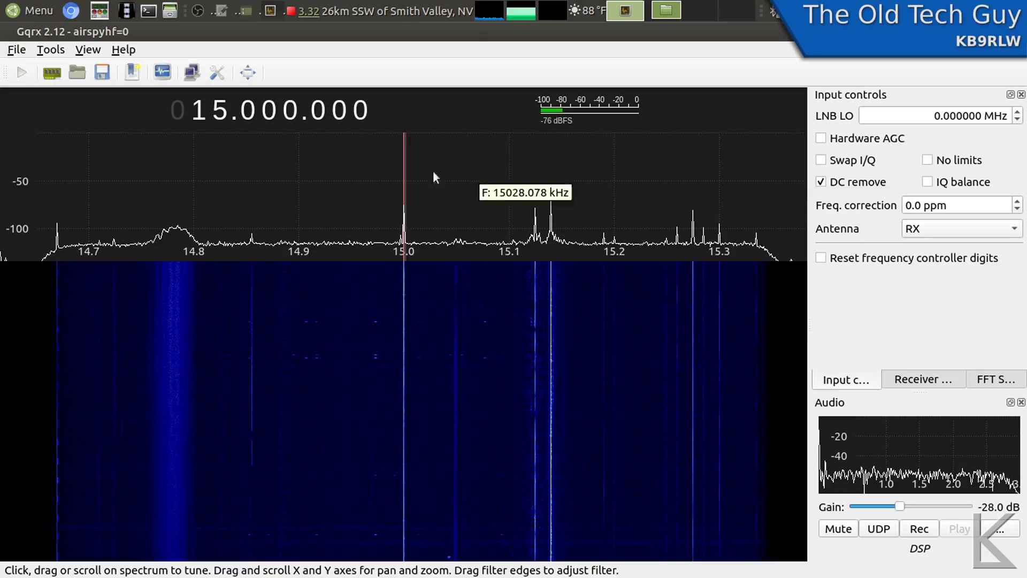
pyautogui.click(58, 77)
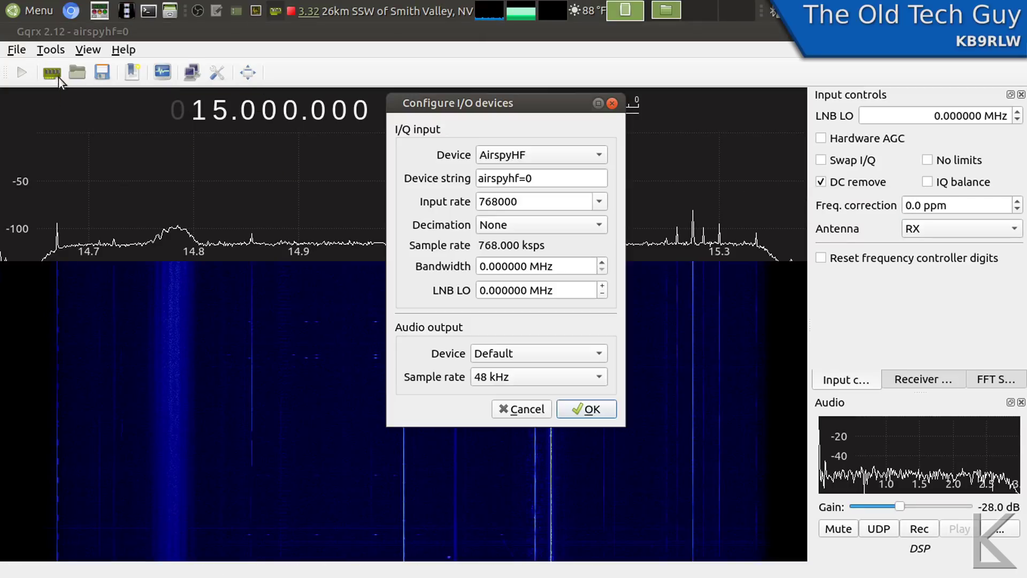
pyautogui.click(583, 158)
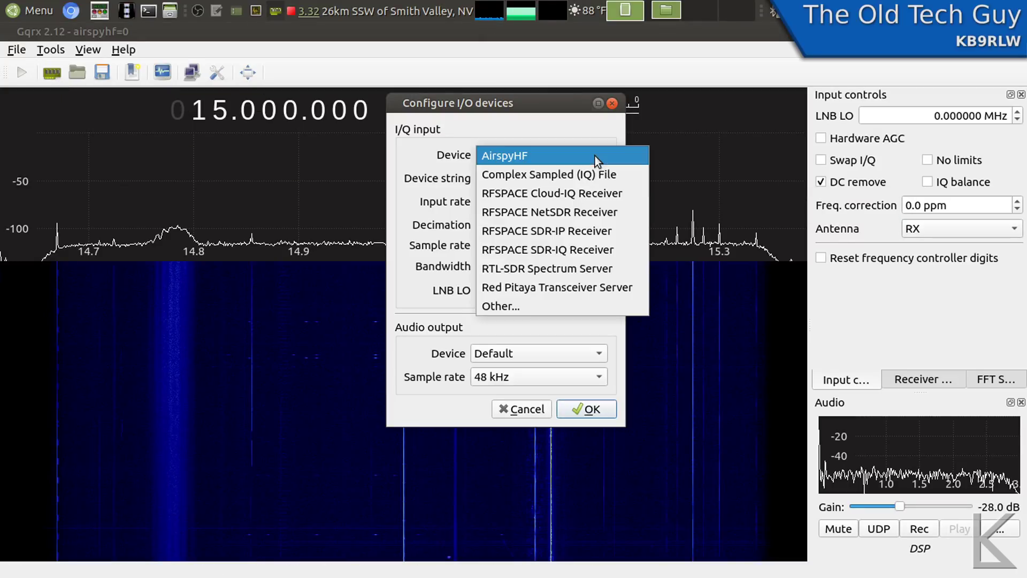
pyautogui.click(537, 158)
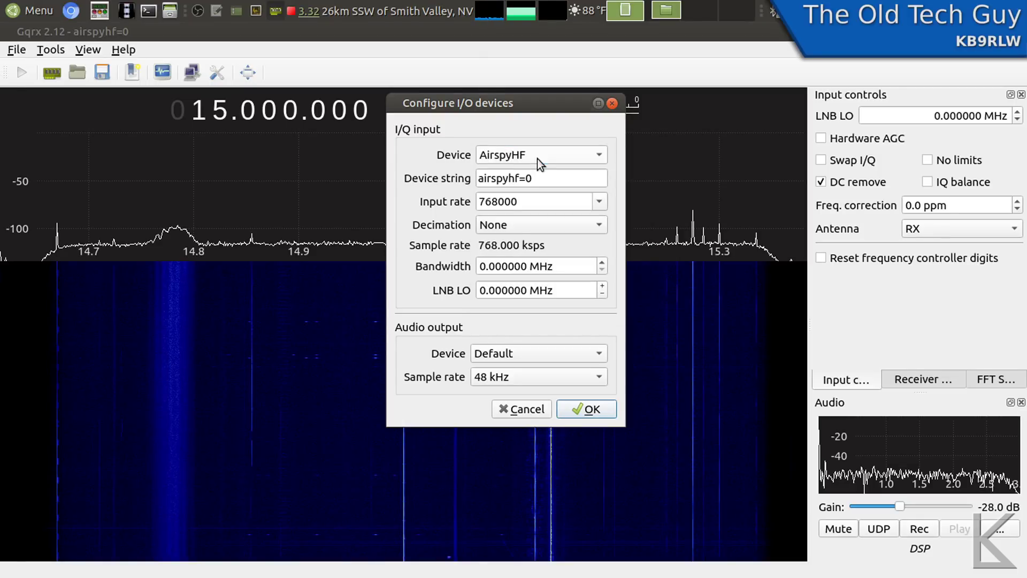
pyautogui.click(524, 404)
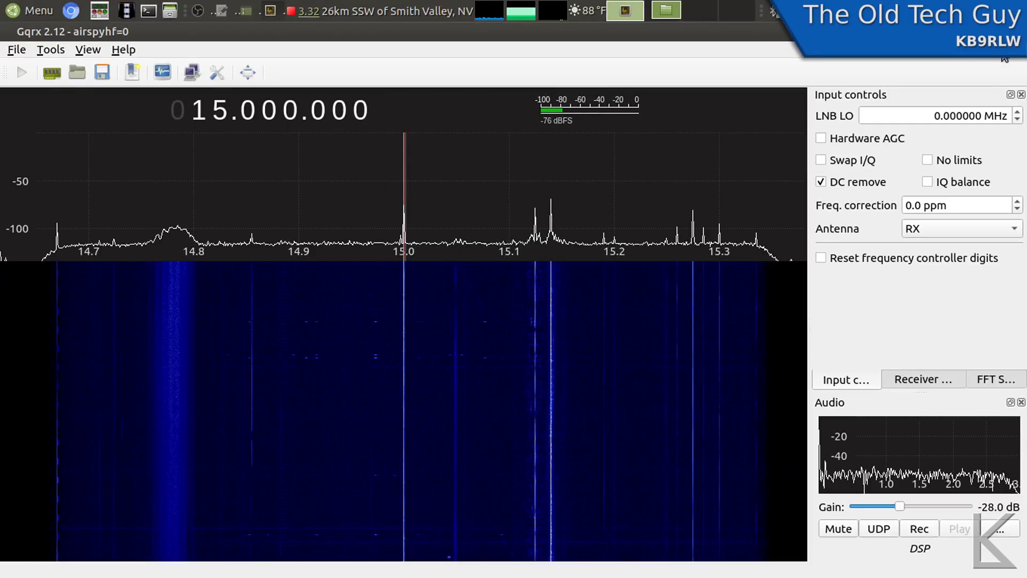
# Close Gqrx, switch to SDR++, and start reception from the Airspy HF+ source
pyautogui.click(1017, 31)
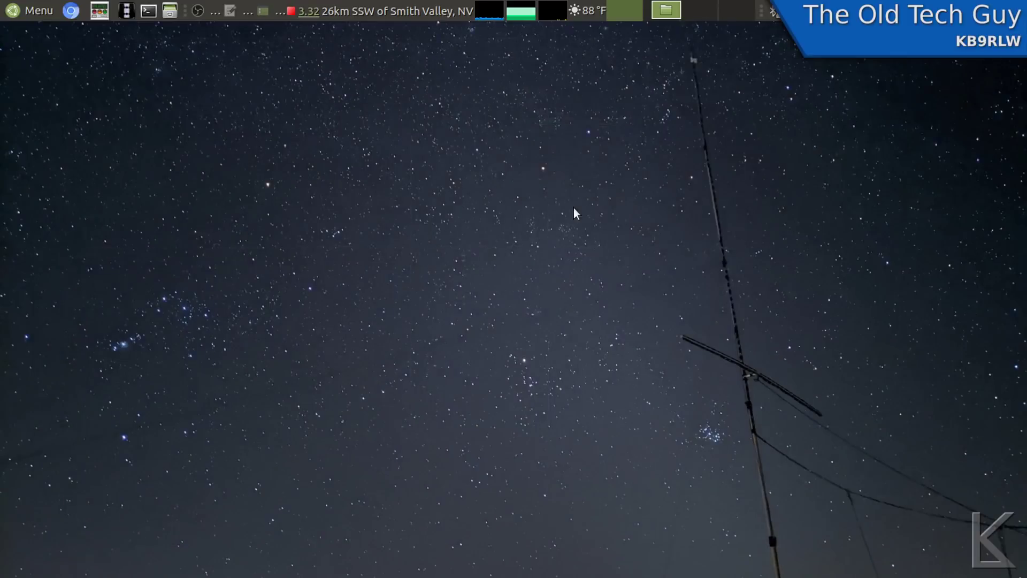
pyautogui.press('super')
pyautogui.write('sdr+')
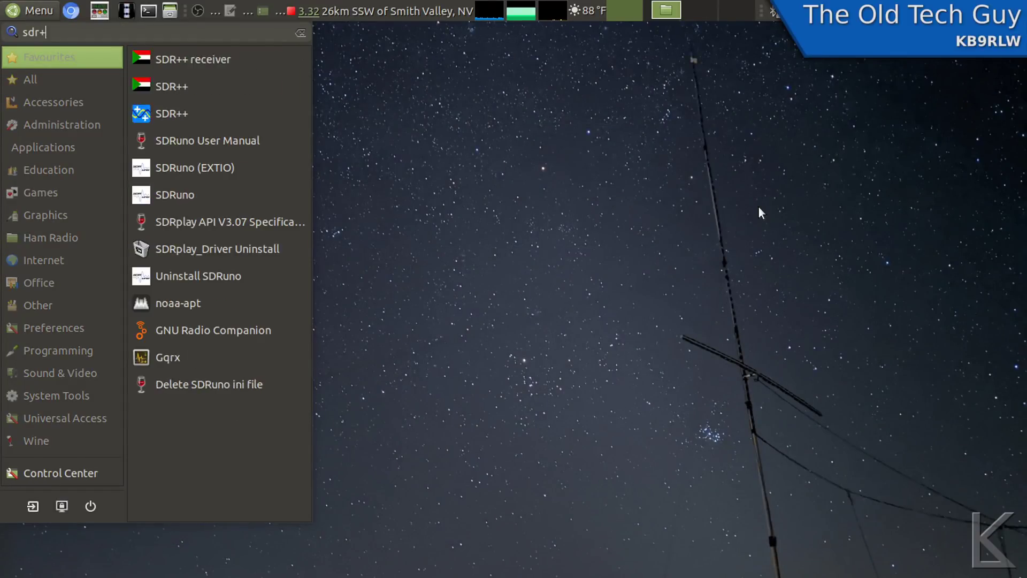
pyautogui.press('Return')
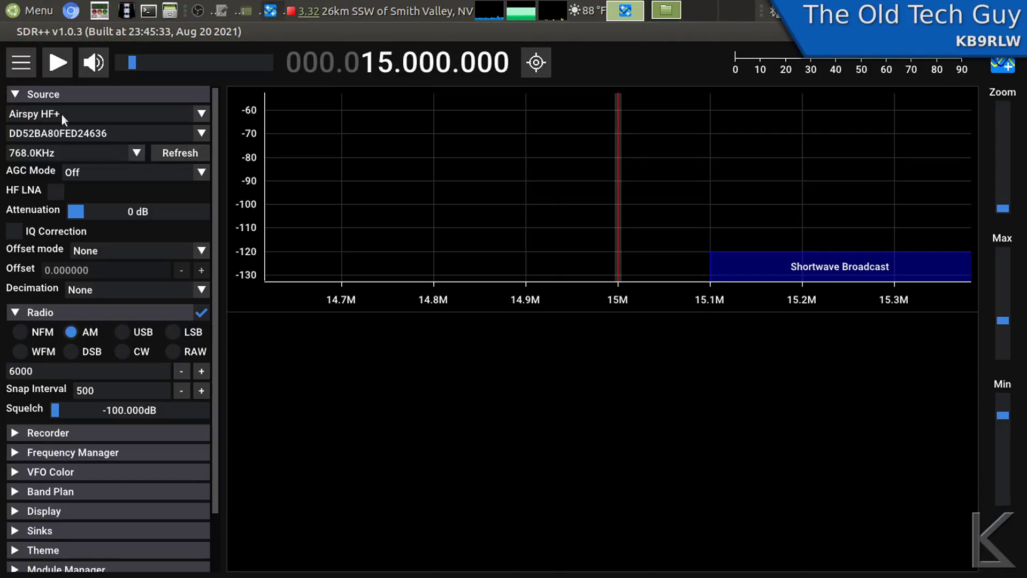
pyautogui.click(55, 66)
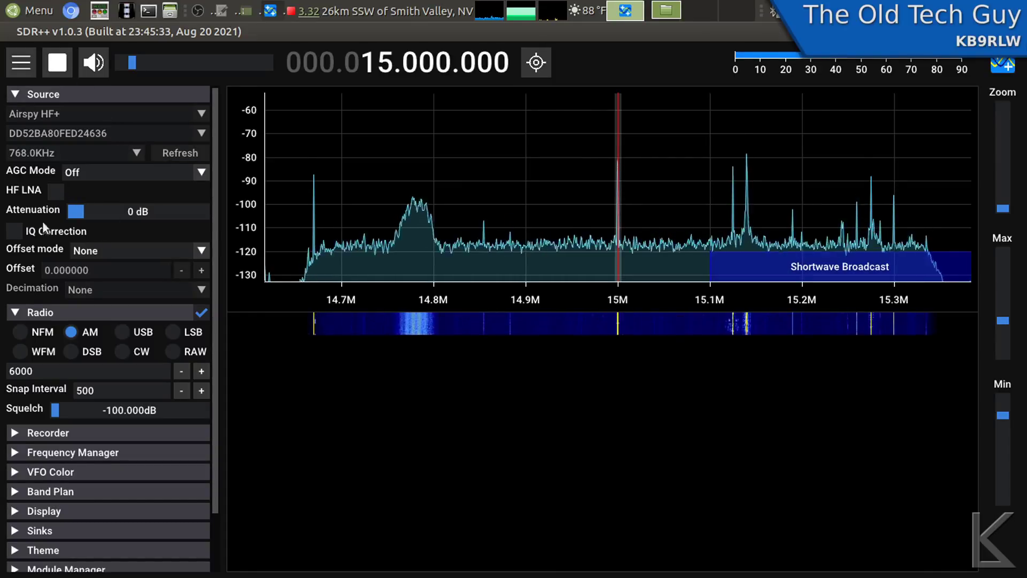
# Try the HF LNA and switch it off again, and collapse the Source section
pyautogui.click(54, 190)
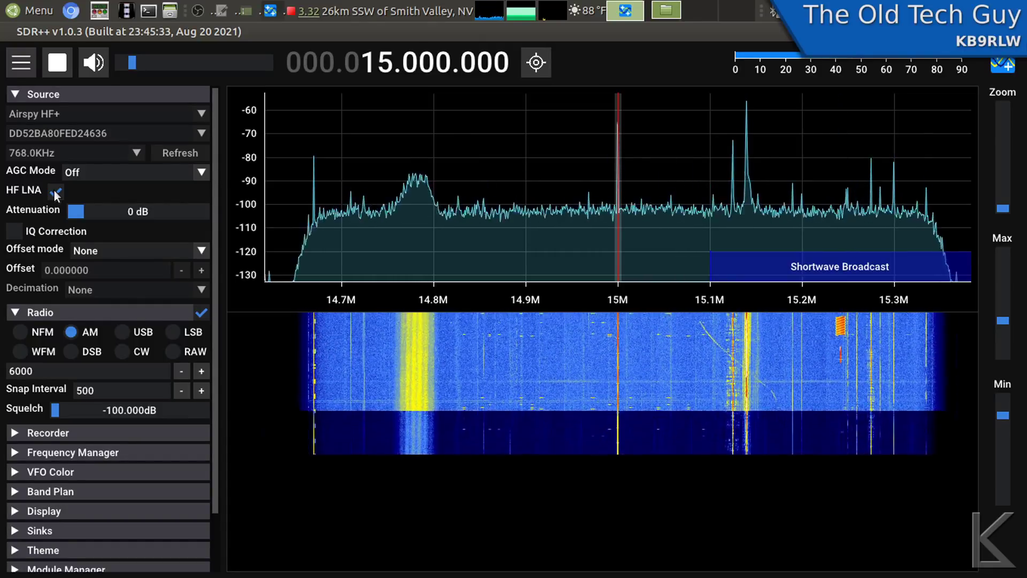
pyautogui.click(54, 190)
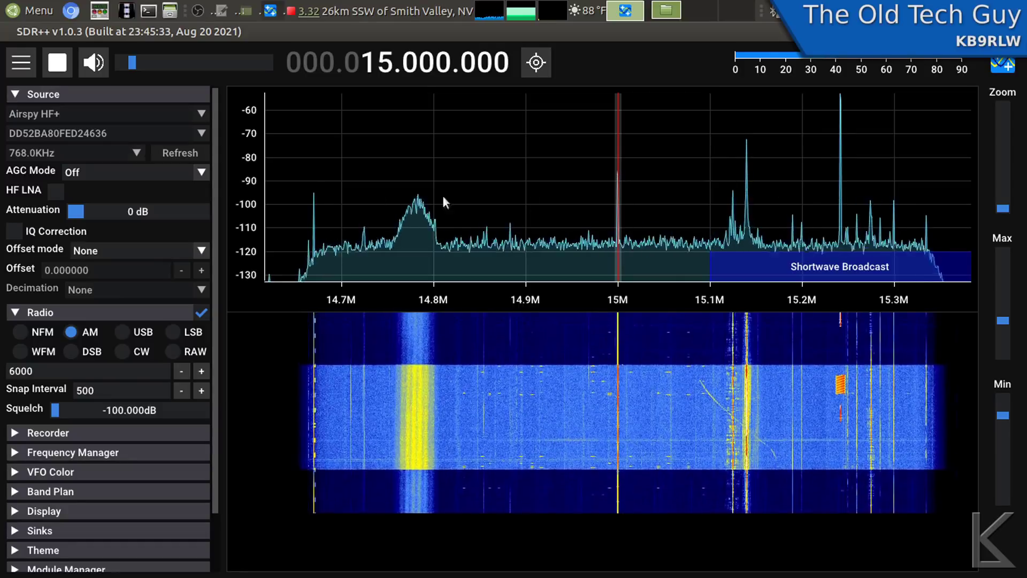
pyautogui.click(13, 94)
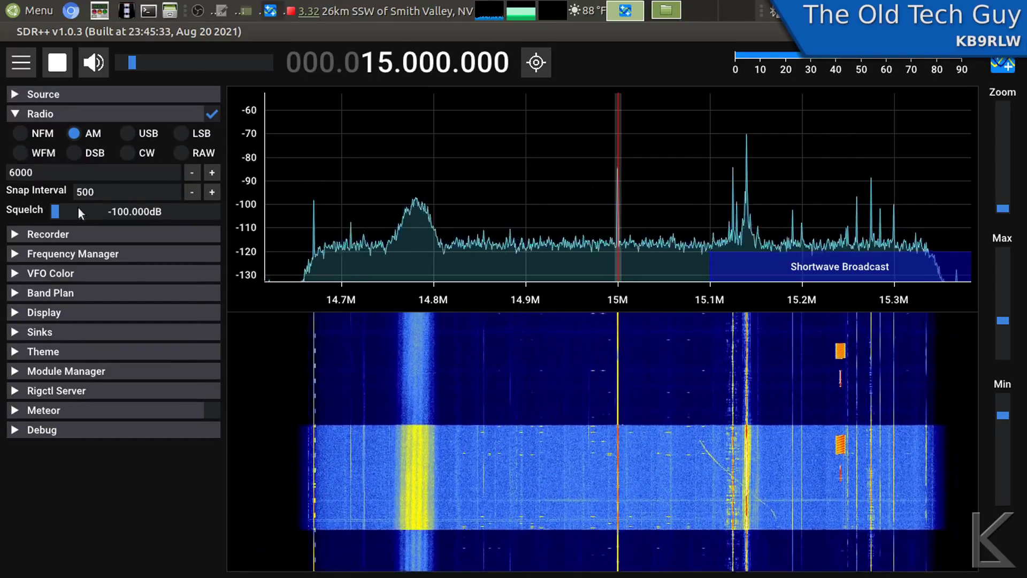
# Examine the Recorder options and the Rigctl Server's host, port, VFO and recorder settings without changing them
pyautogui.click(18, 233)
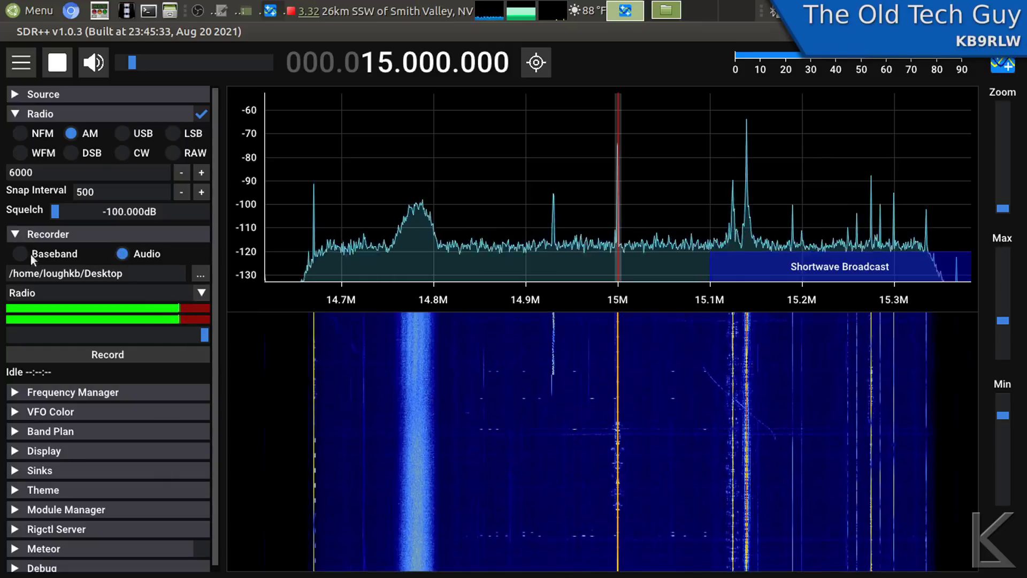
pyautogui.click(14, 234)
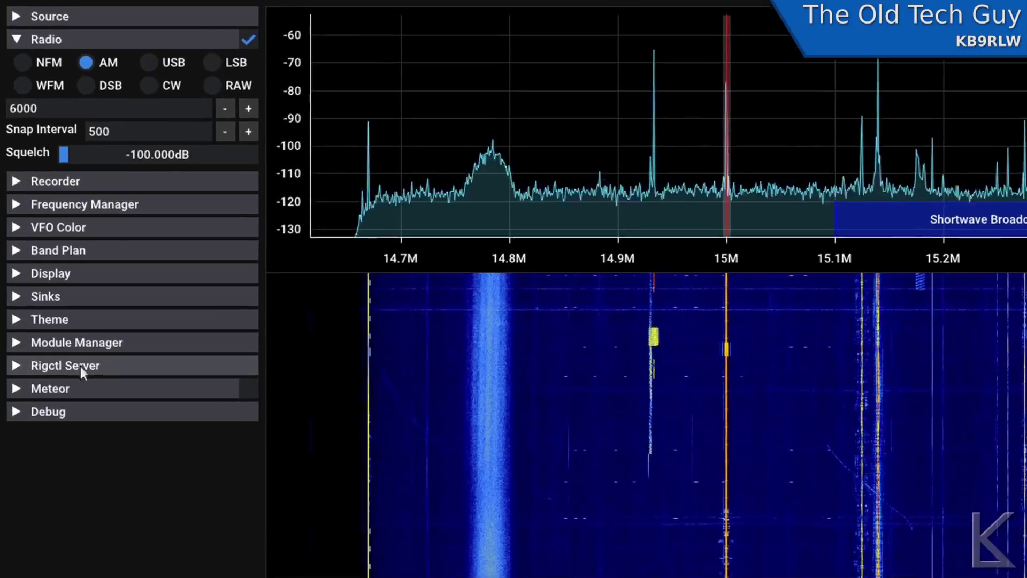
pyautogui.click(15, 364)
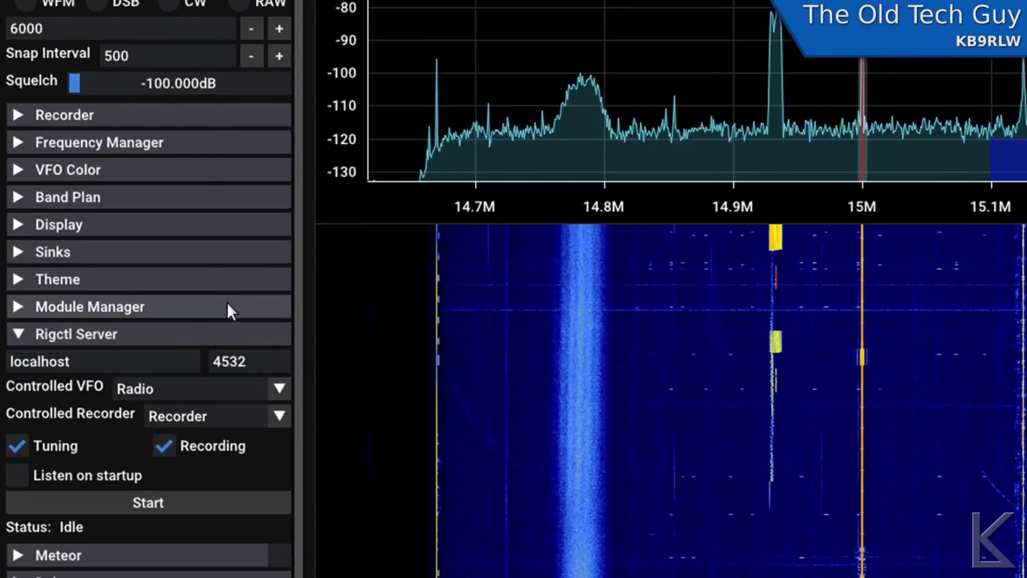
pyautogui.scroll(-1, 227, 302)
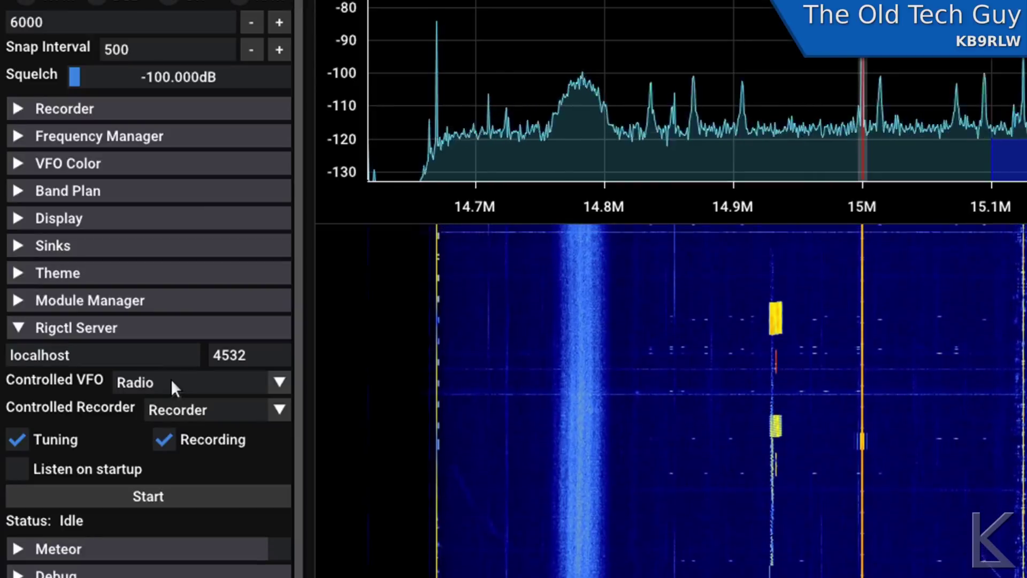
pyautogui.click(215, 357)
pyautogui.doubleClick(215, 357)
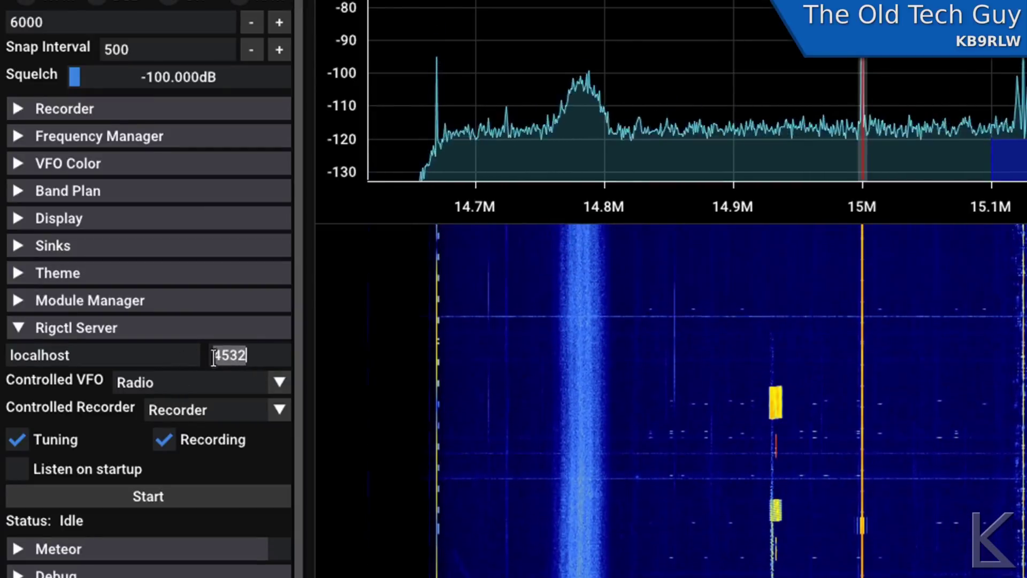
pyautogui.click(255, 356)
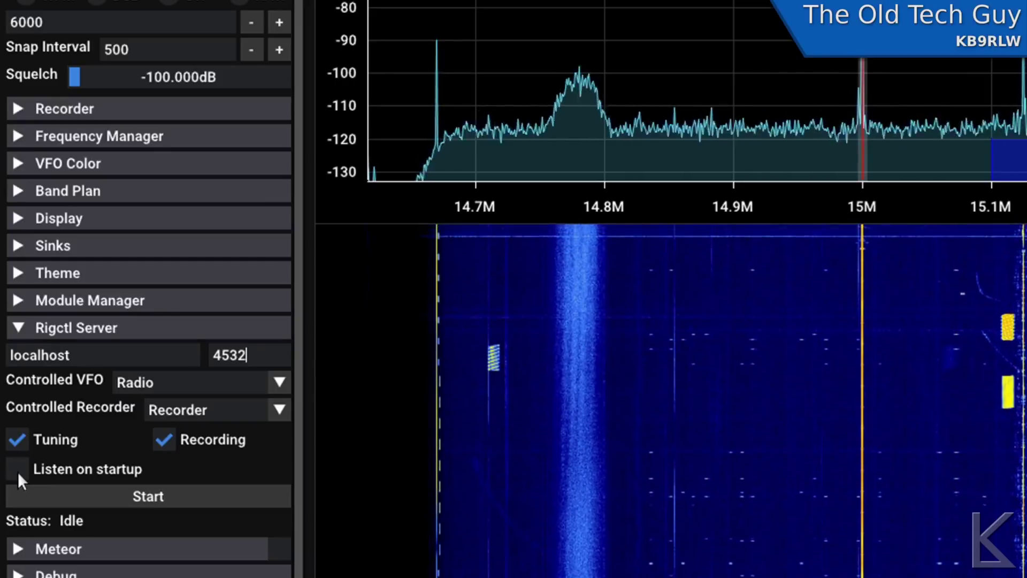
# Start the Rigctl Server and stop it again, and collapse the Rigctl Server and Radio sections
pyautogui.click(135, 493)
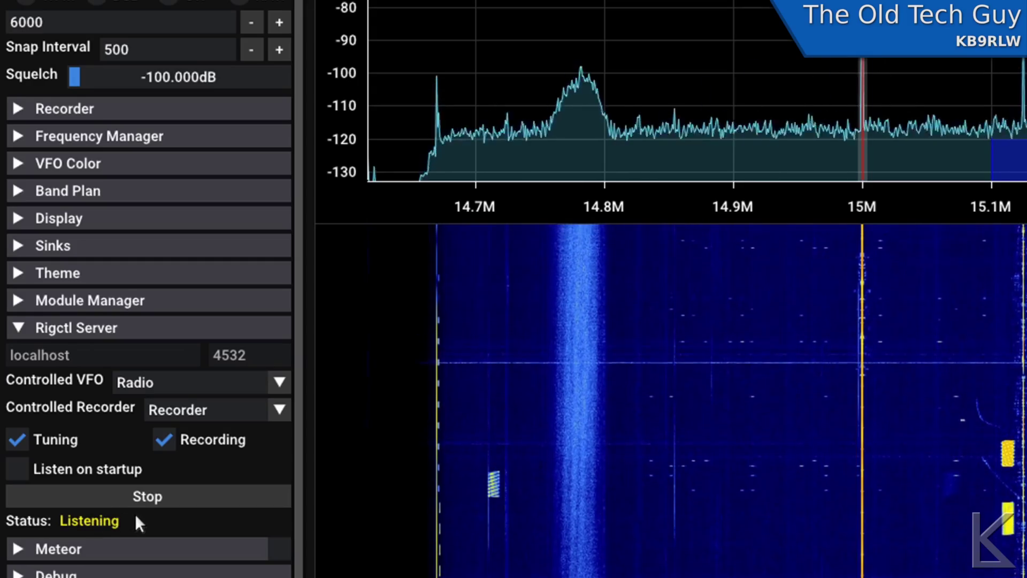
pyautogui.click(137, 496)
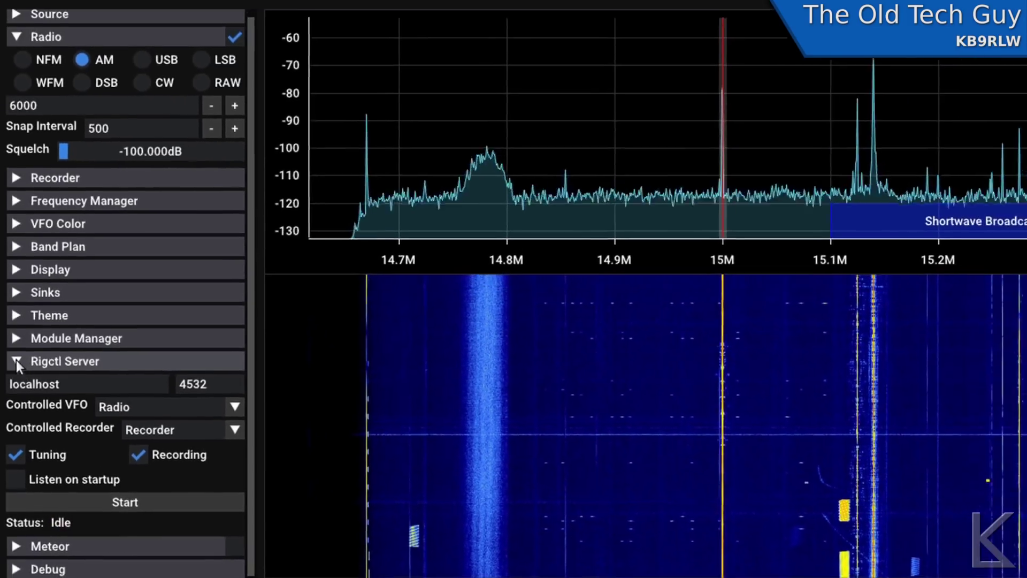
pyautogui.click(19, 327)
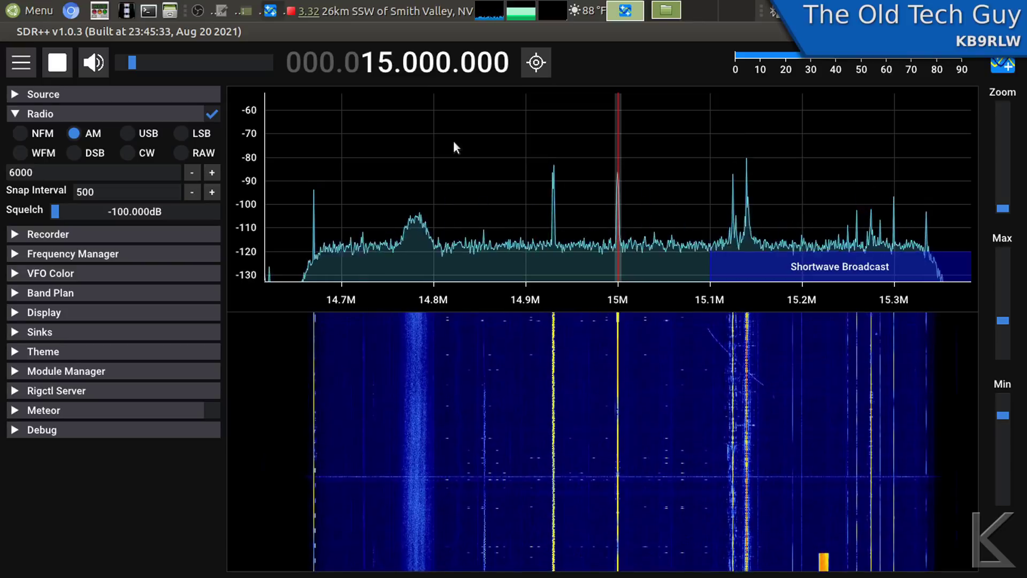
pyautogui.click(14, 114)
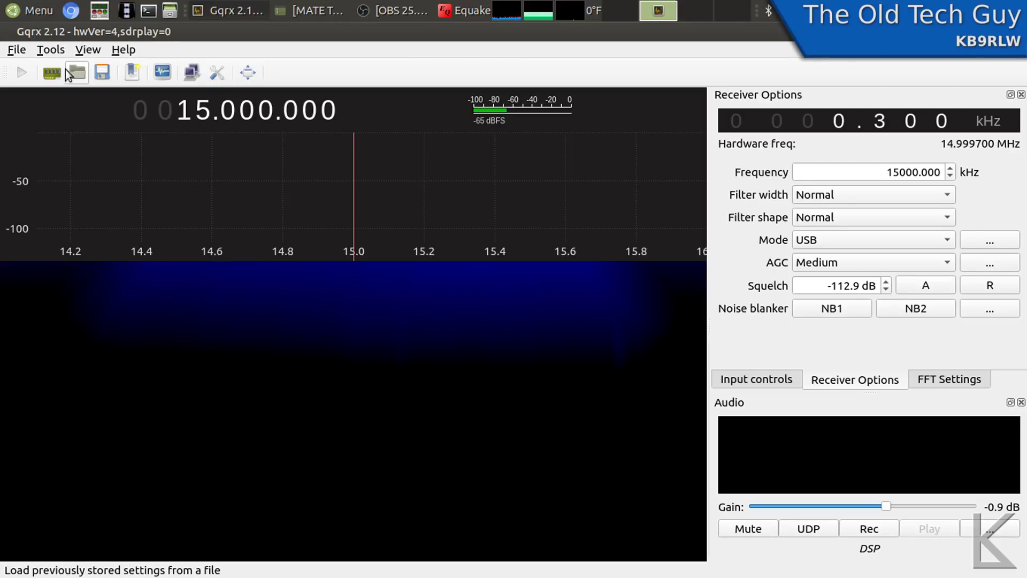
# Accept the SDRplay RSPdx input configuration in Gqrx, and run reception at 15.000.000 briefly before stopping it
pyautogui.click(50, 74)
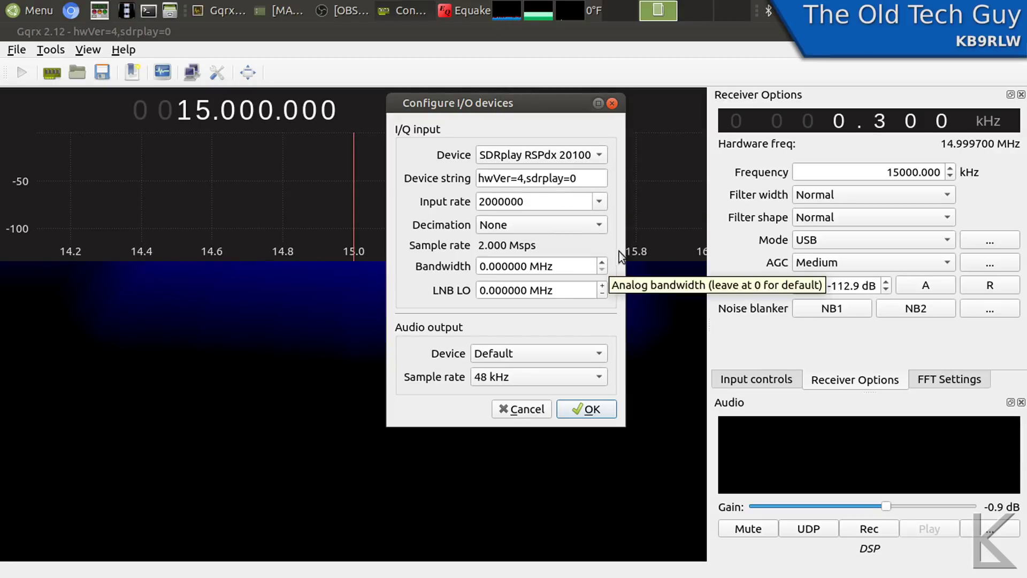
pyautogui.click(582, 409)
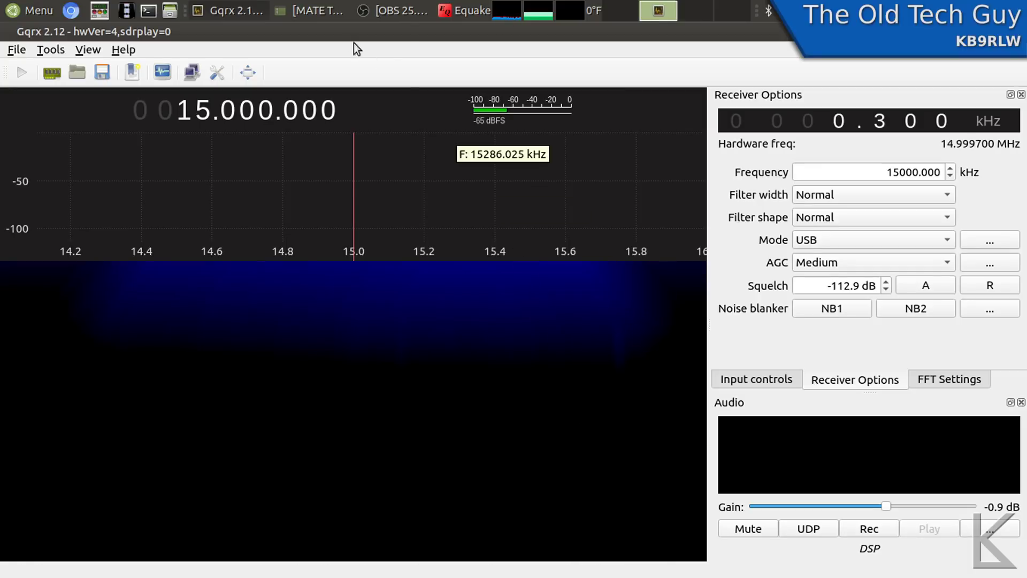
pyautogui.click(23, 69)
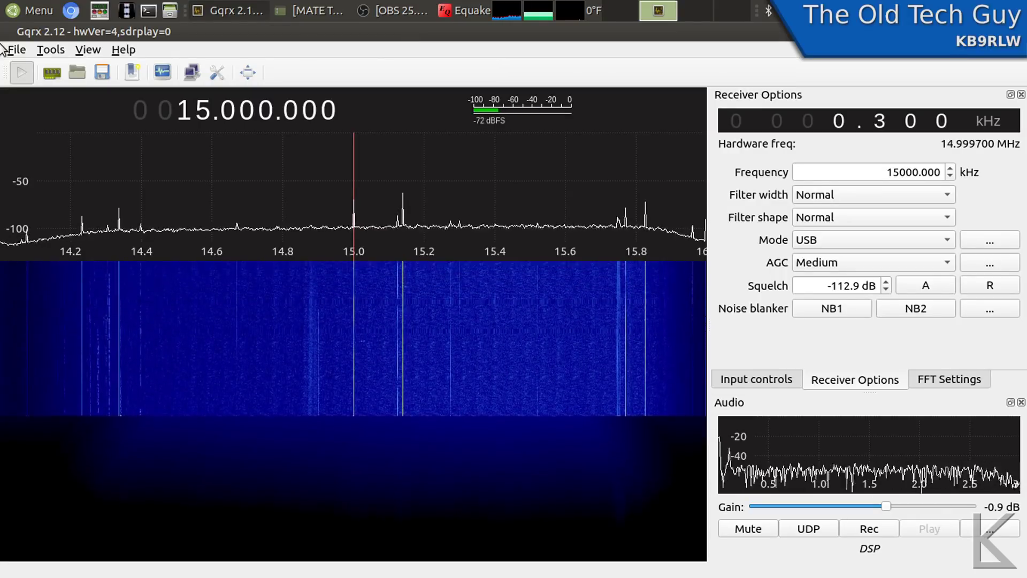
pyautogui.click(21, 71)
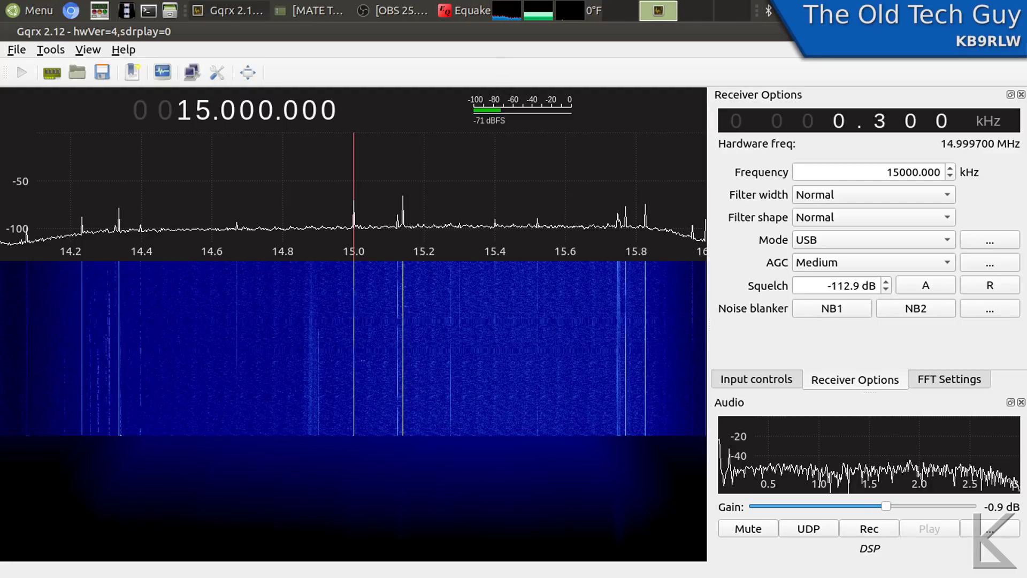
# Quit Gqrx and switch to SDR++
pyautogui.hotkey('ctrl', 'q')
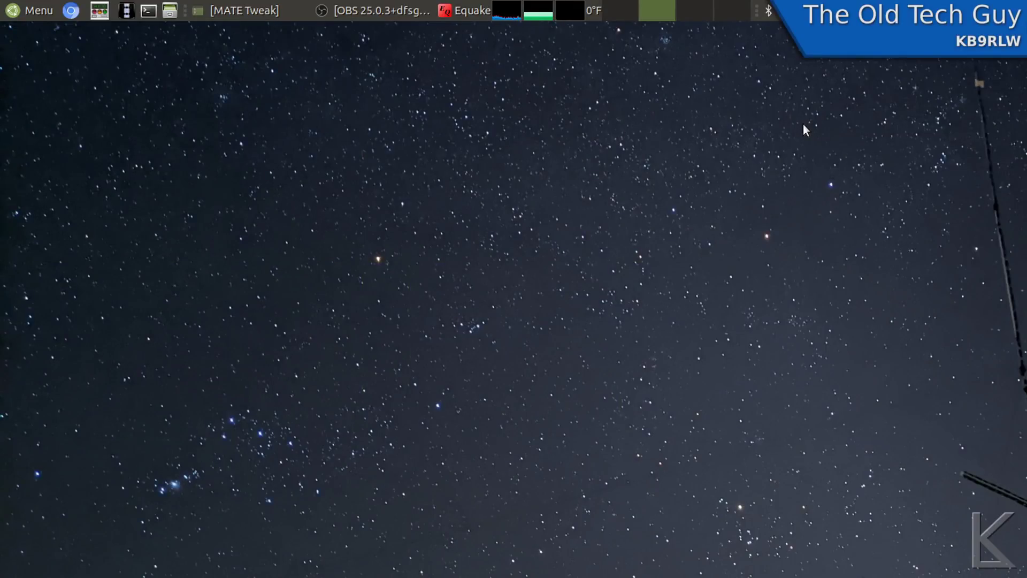
pyautogui.press('super')
pyautogui.write('sdrpp')
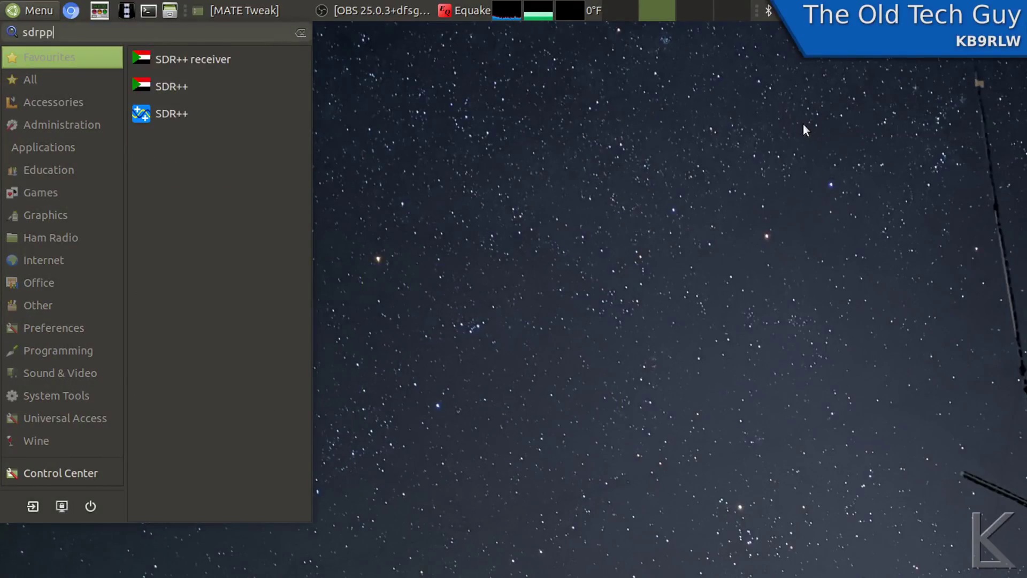
pyautogui.press('Return')
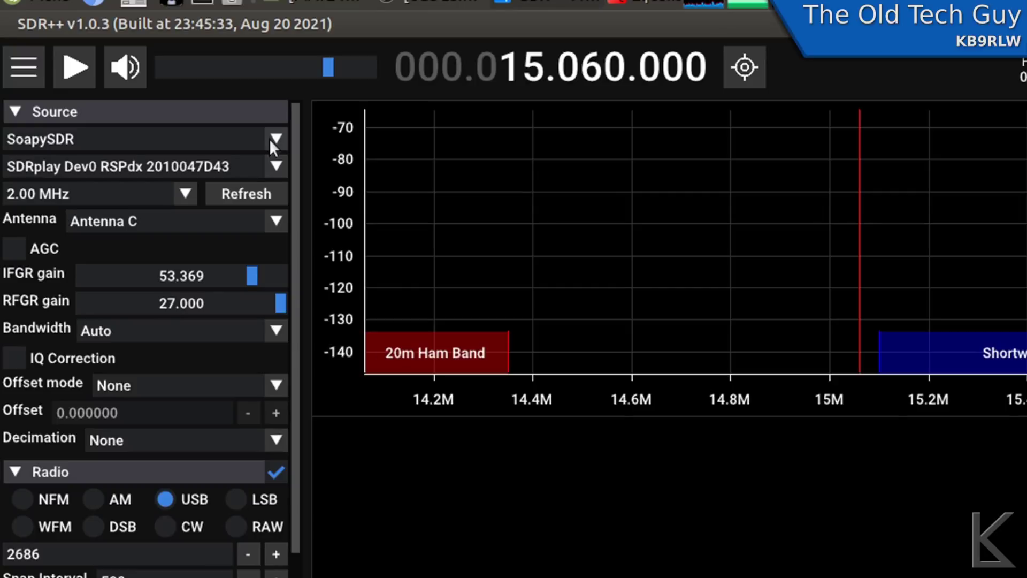
# Keep SoapySDR with the SDRplay RSPdx as the source, and try to start reception at a 2.00 MHz sample rate
pyautogui.click(273, 140)
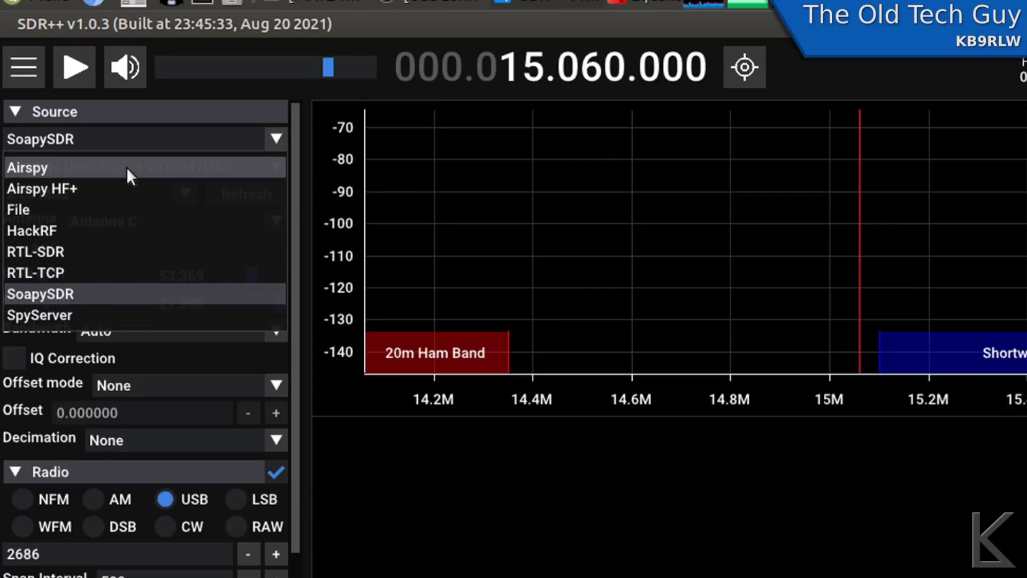
pyautogui.click(64, 291)
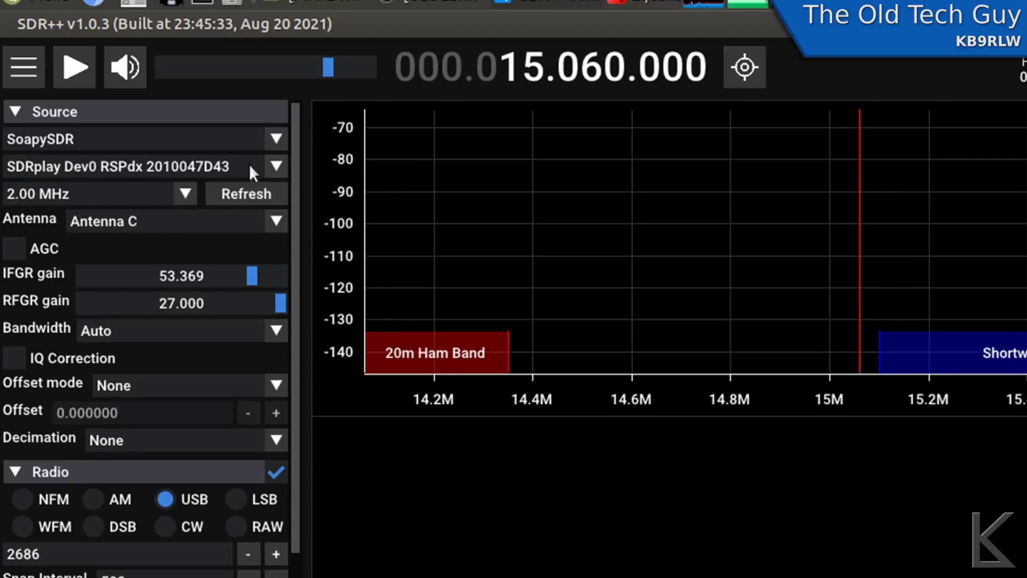
pyautogui.click(272, 164)
pyautogui.click(271, 164)
pyautogui.click(67, 64)
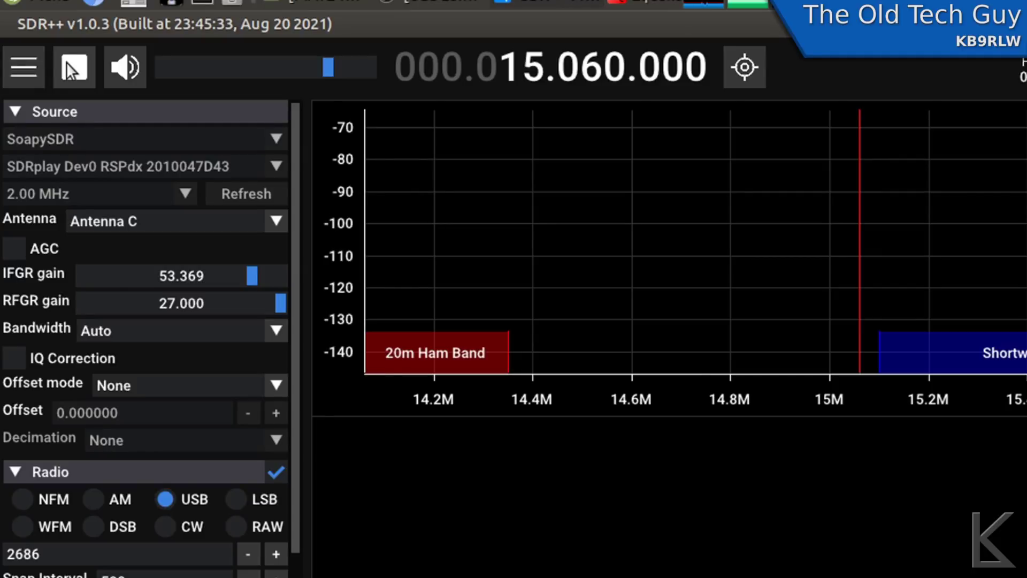
pyautogui.click(73, 69)
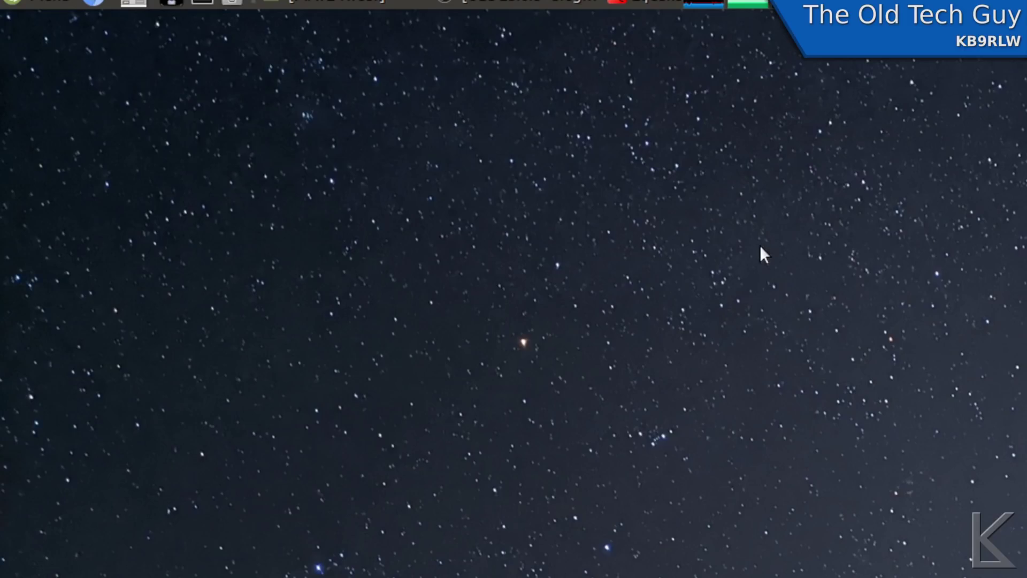
# Switch back to Gqrx for the SDRplay receiver
pyautogui.press('super')
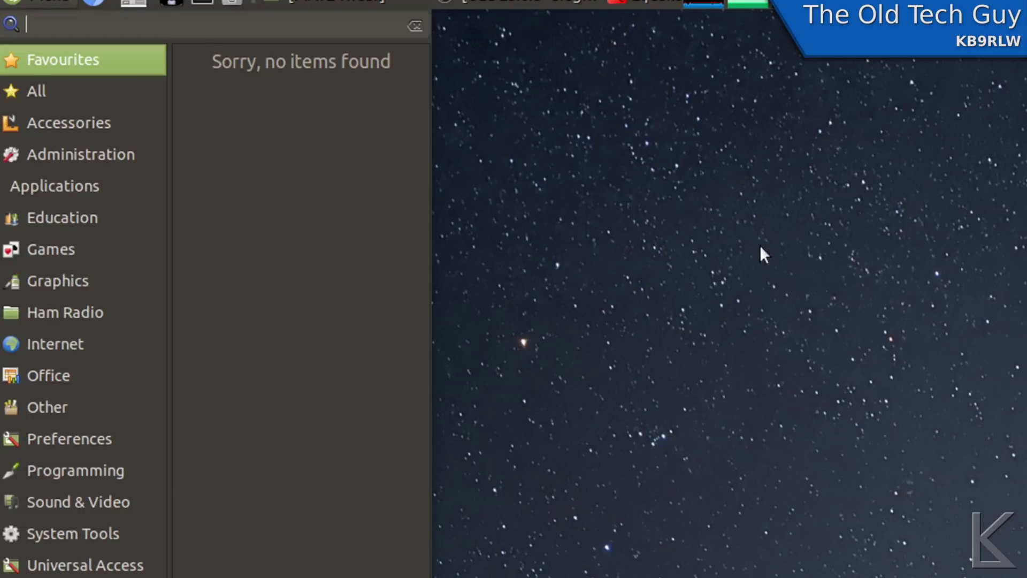
pyautogui.write('gqr')
pyautogui.press('Return')
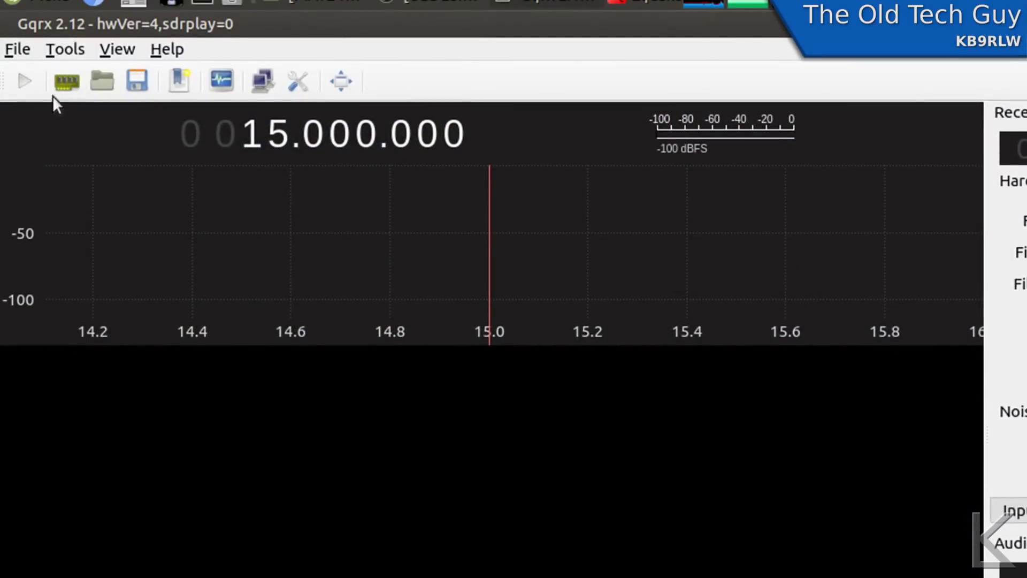
# Confirm the SDRplay RSPdx device configuration at an input rate of 2000000, and run reception at 15.000.000 briefly before stopping it
pyautogui.click(66, 82)
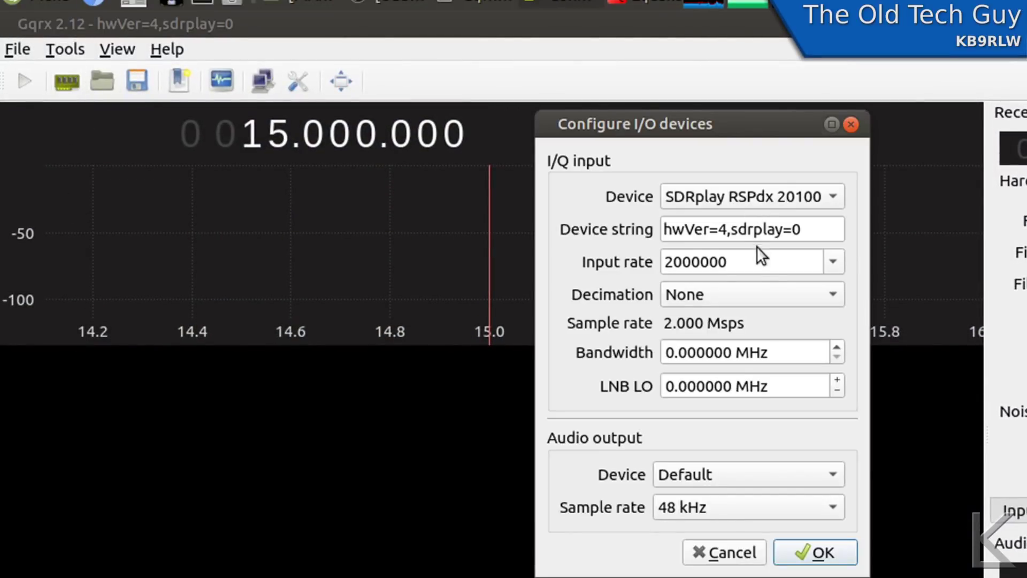
pyautogui.click(812, 554)
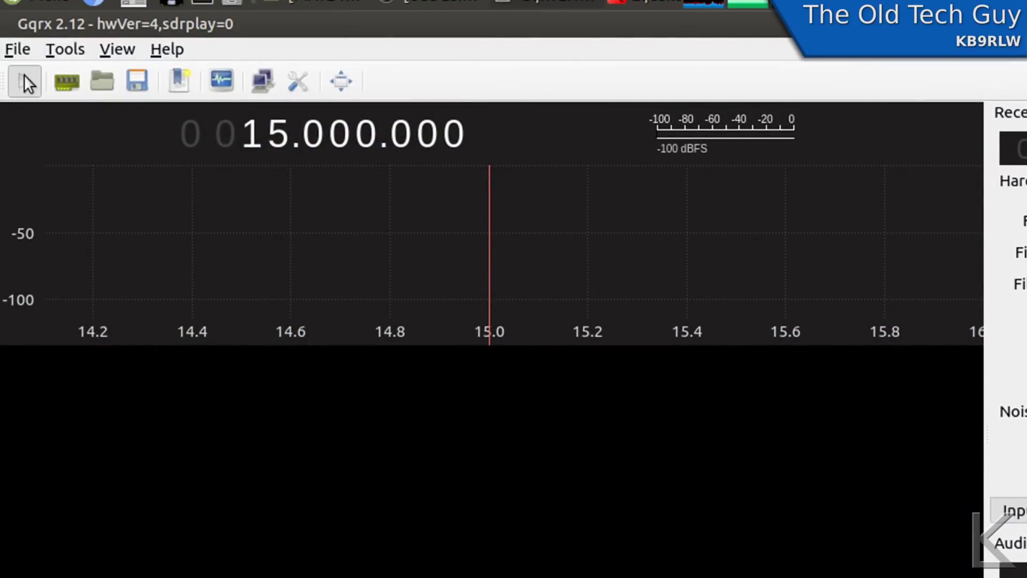
pyautogui.click(24, 76)
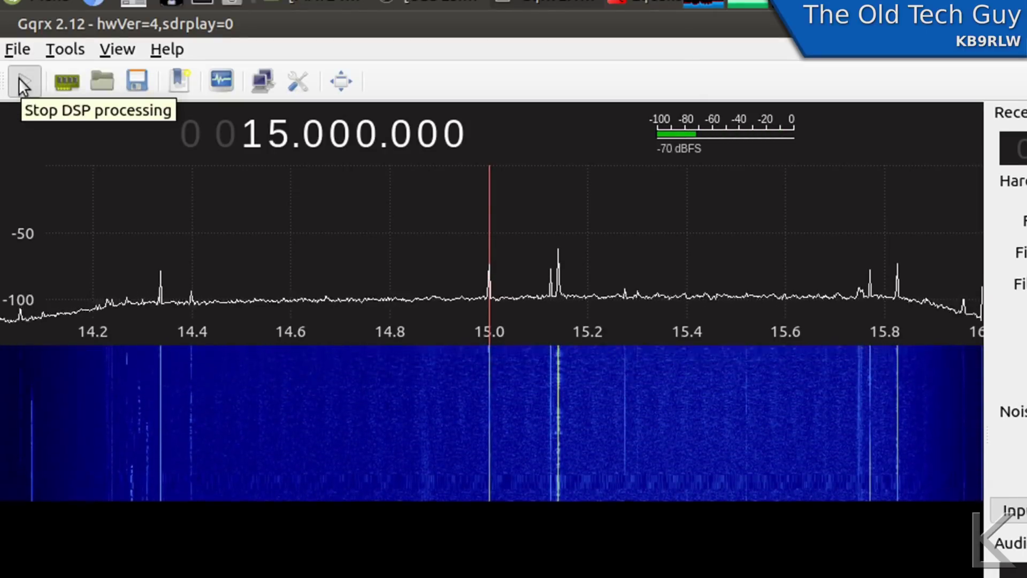
pyautogui.click(18, 79)
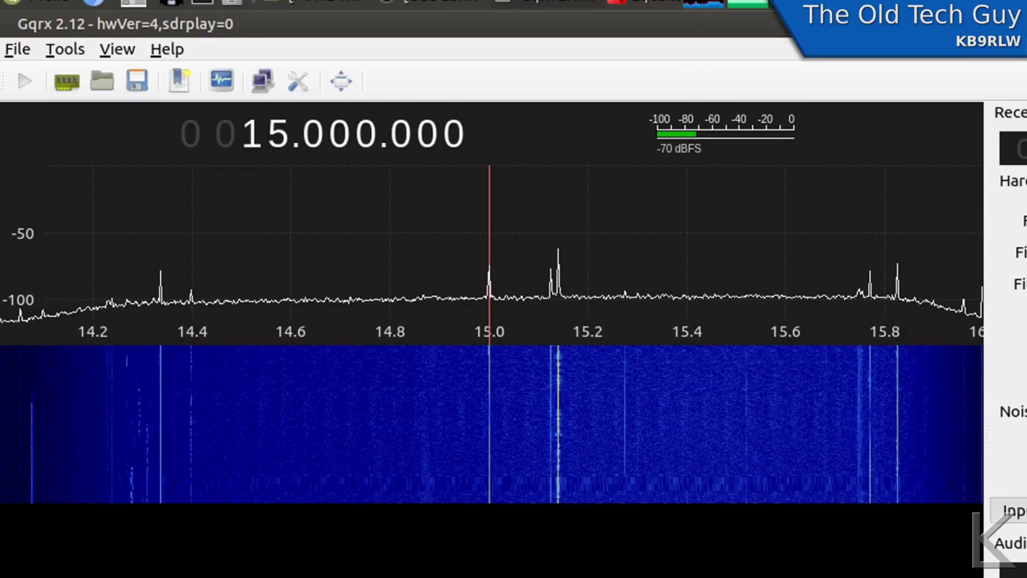
# Quit Gqrx, search the installed applications for "sdr", and launch SDR++
pyautogui.hotkey('ctrl', 'q')
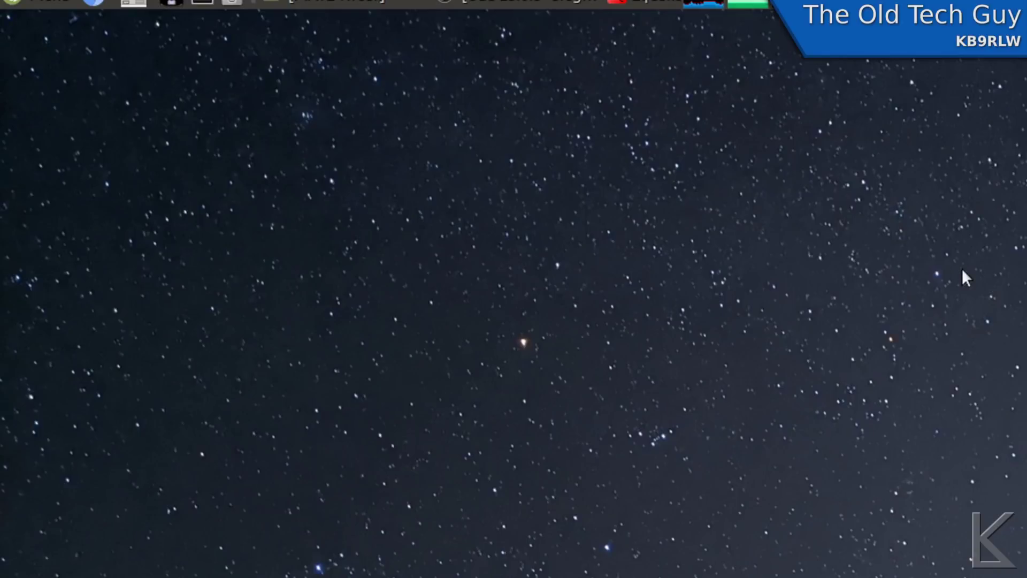
pyautogui.press('super')
pyautogui.write('sdr')
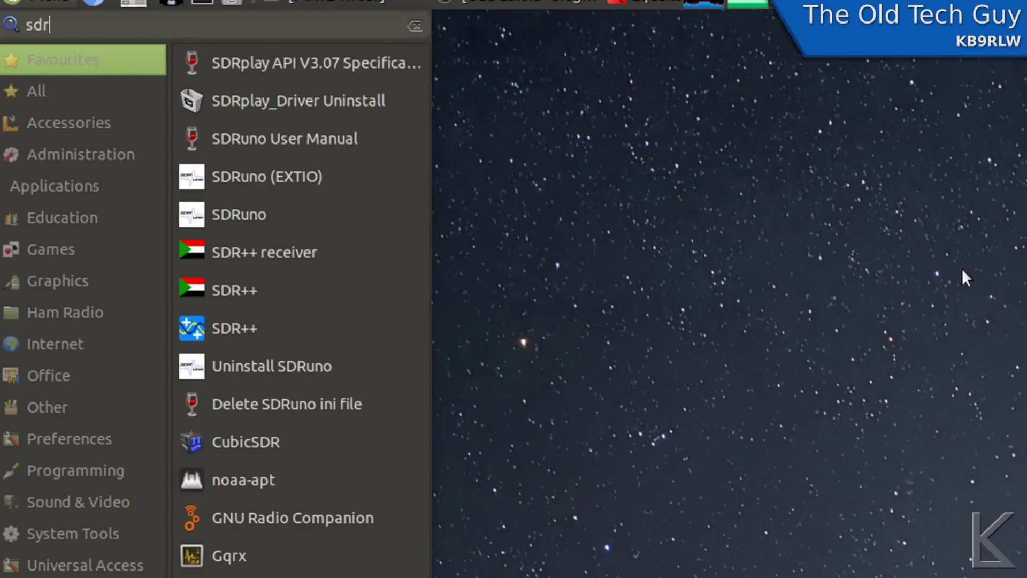
pyautogui.press('Return')
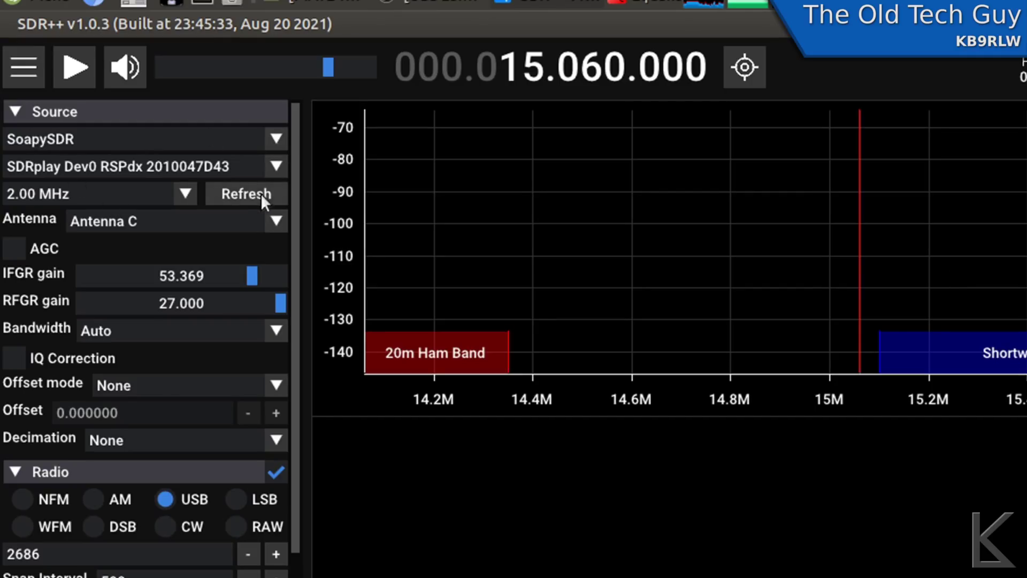
# Review the available source types, keep SoapySDR, and try receiving with the RSPdx at 15.060.000 before stopping
pyautogui.click(275, 141)
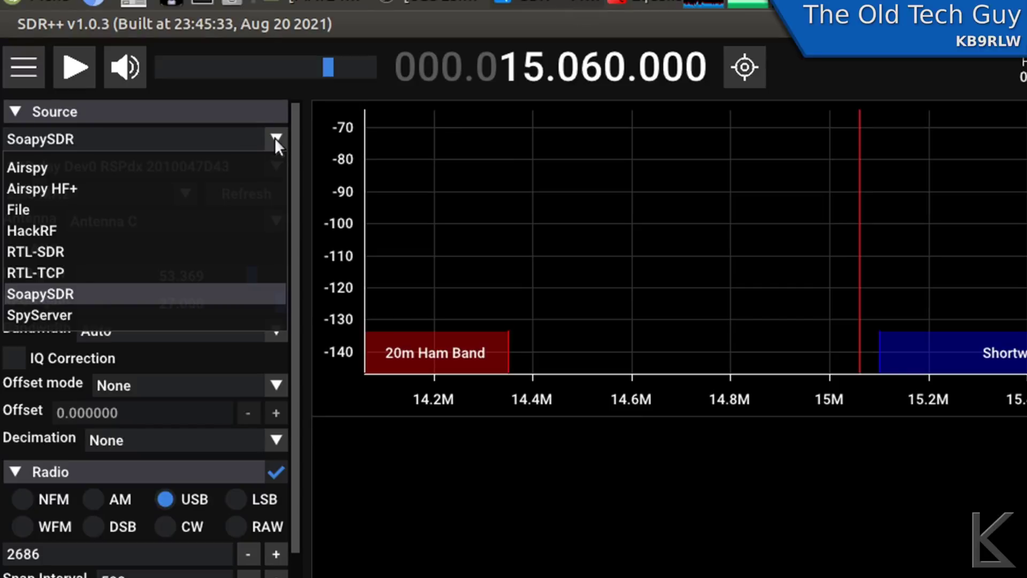
pyautogui.click(274, 137)
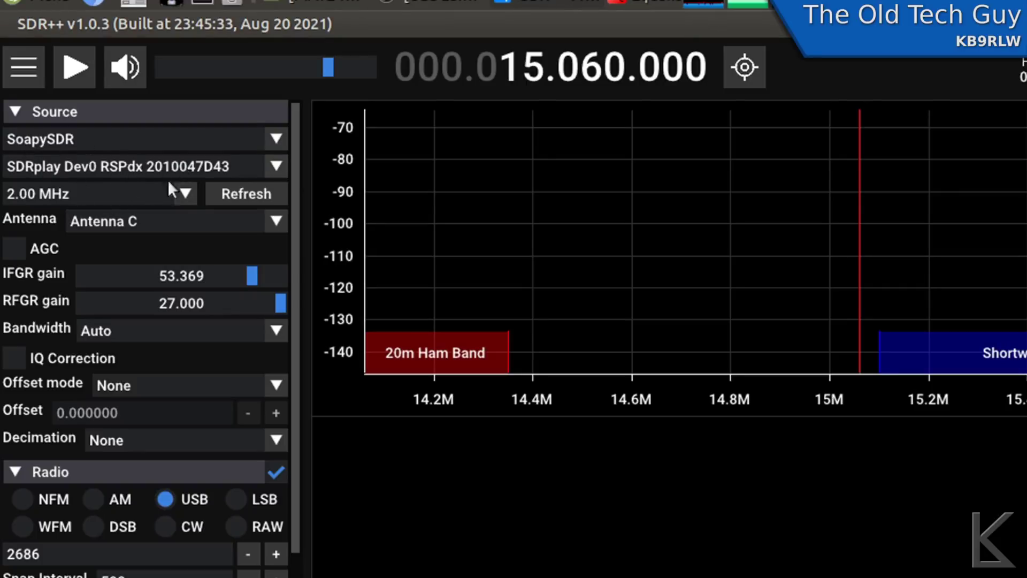
pyautogui.click(75, 66)
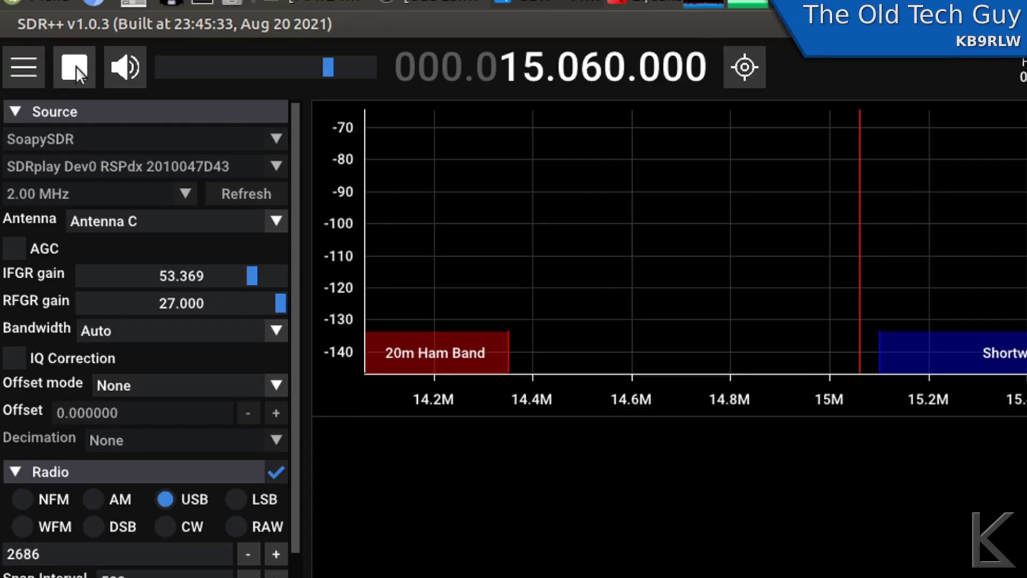
pyautogui.click(75, 65)
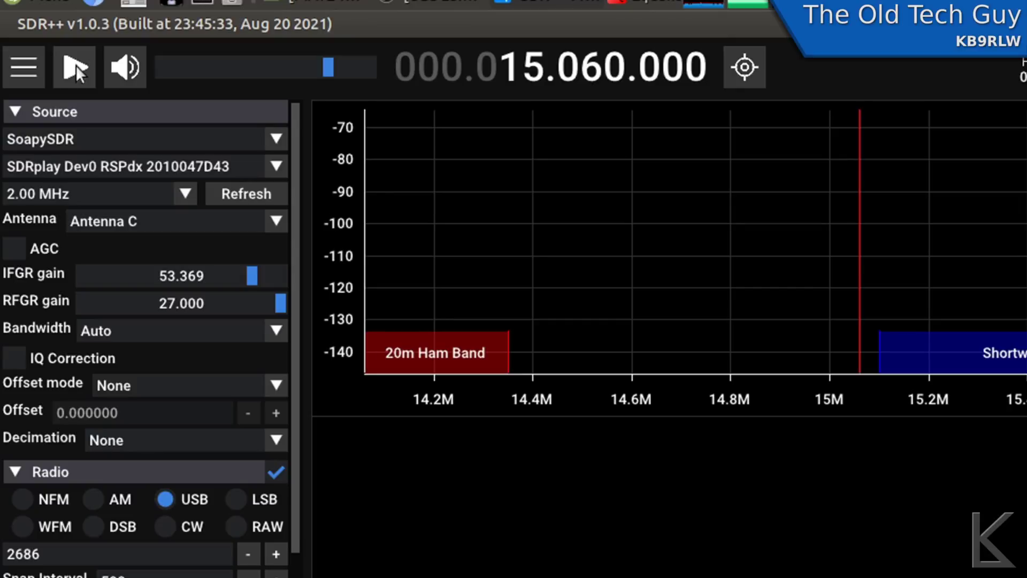